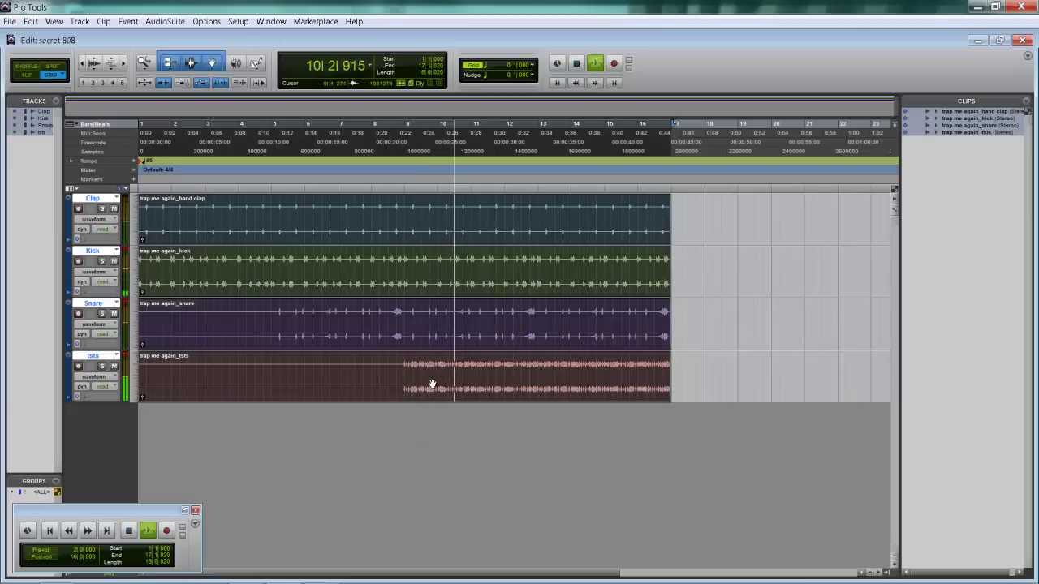
Stop playback of the secret 808 session in the Edit window.
{"action": "key", "text": "space"}
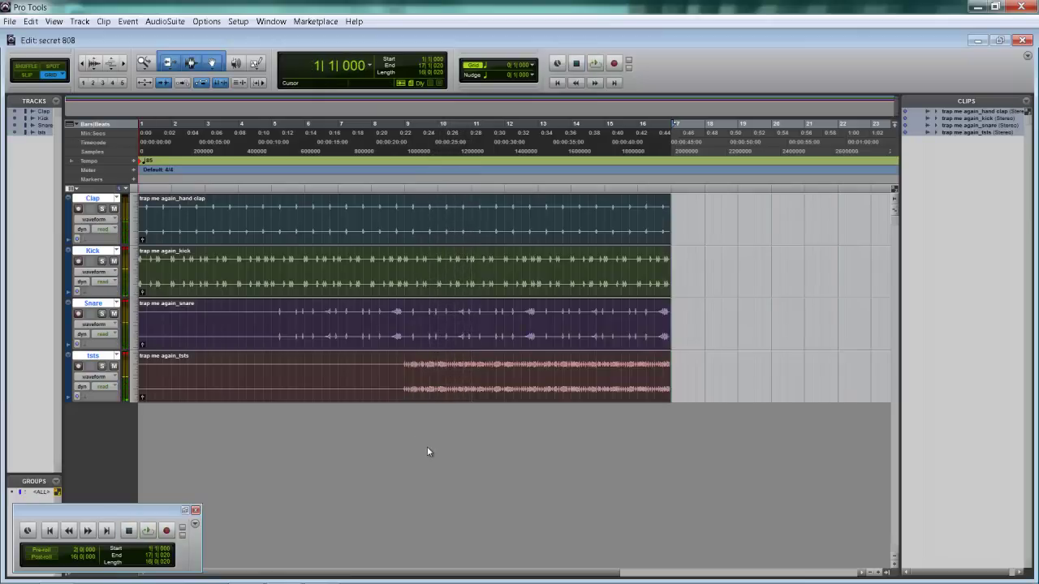
Switch to the Mix window and start playback of the drum tracks.
{"action": "key", "text": "ctrl+equal"}
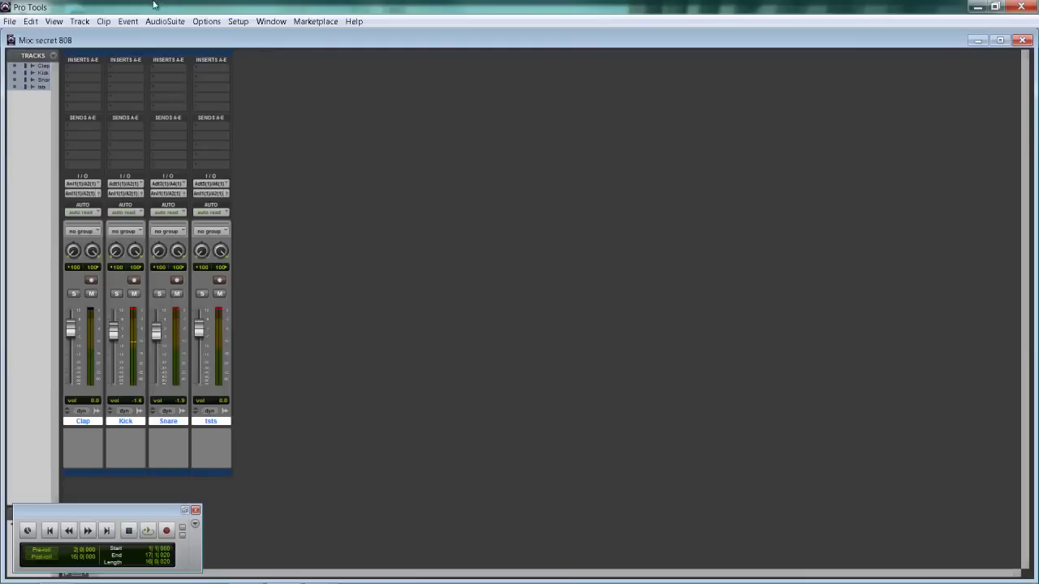
{"action": "key", "text": "space"}
{"action": "left_click", "coordinate": [109, 67]}
{"action": "mouse_move", "coordinate": [156, 90]}
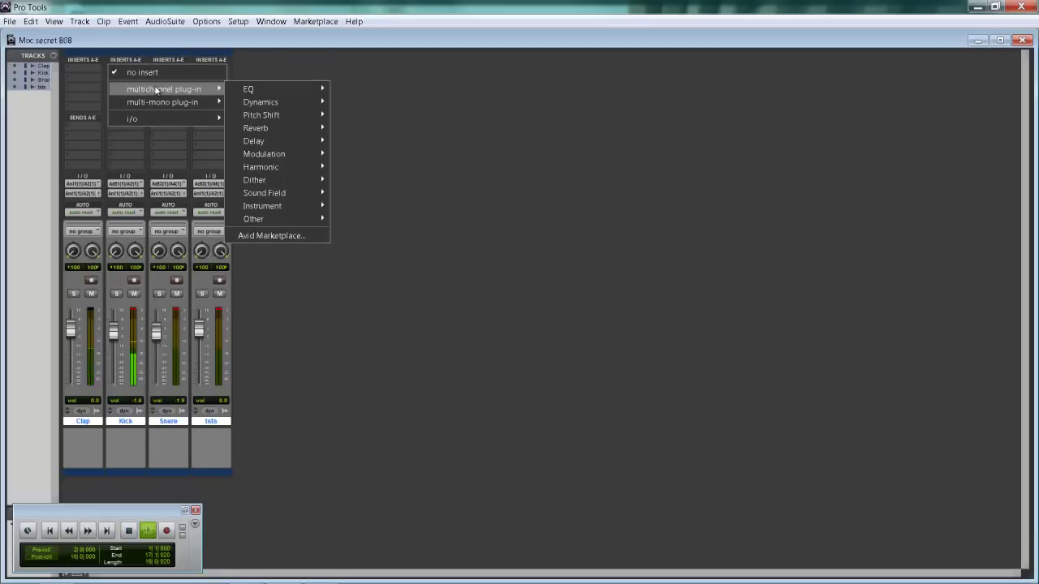
{"action": "left_click", "coordinate": [372, 85]}
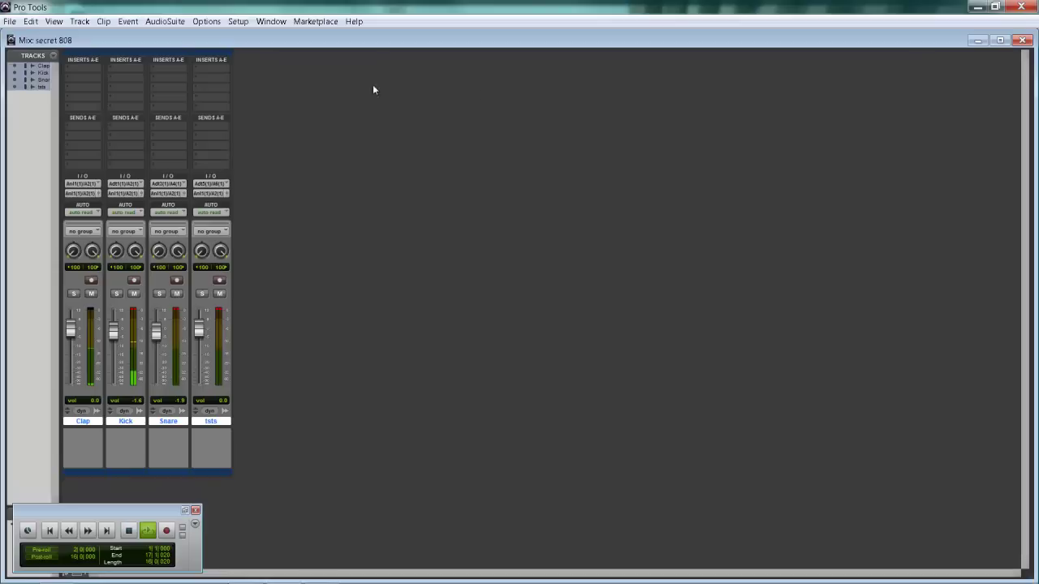
Insert the Harmonic plug-in CLG - Guitar Clean Preamp on the Kick track.
{"action": "left_click", "coordinate": [113, 82]}
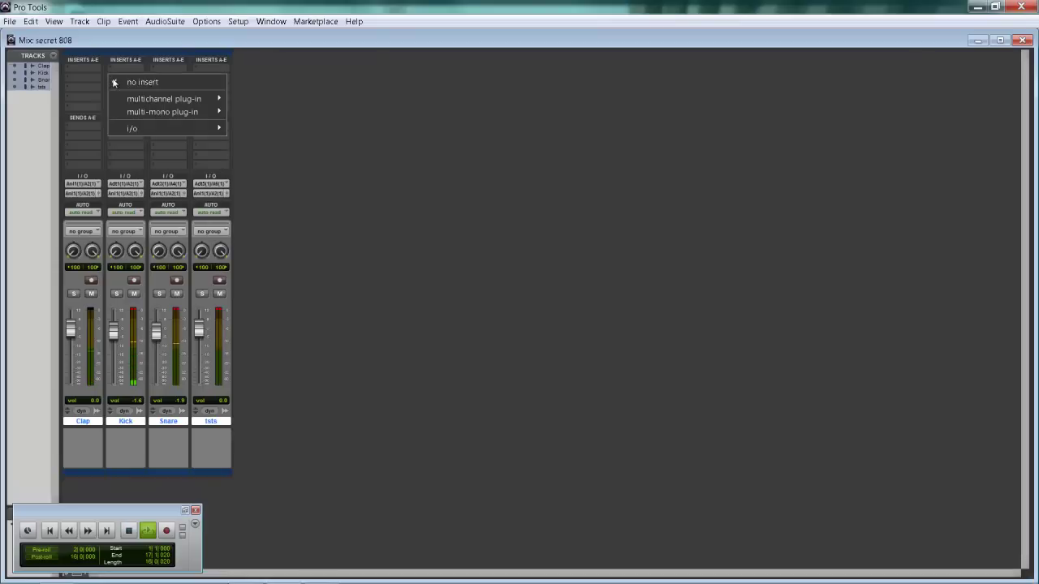
{"action": "mouse_move", "coordinate": [170, 98]}
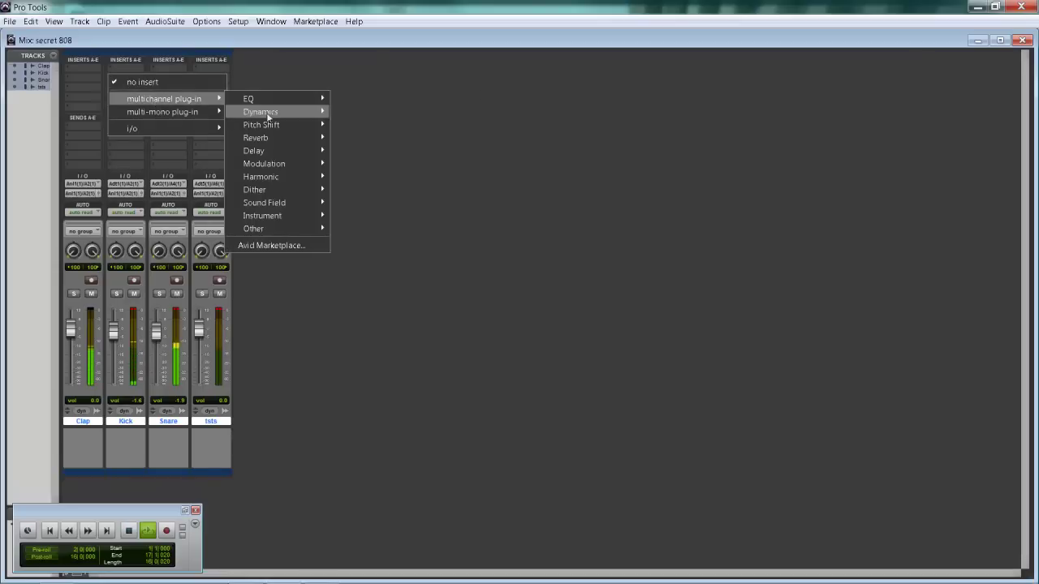
{"action": "mouse_move", "coordinate": [275, 176]}
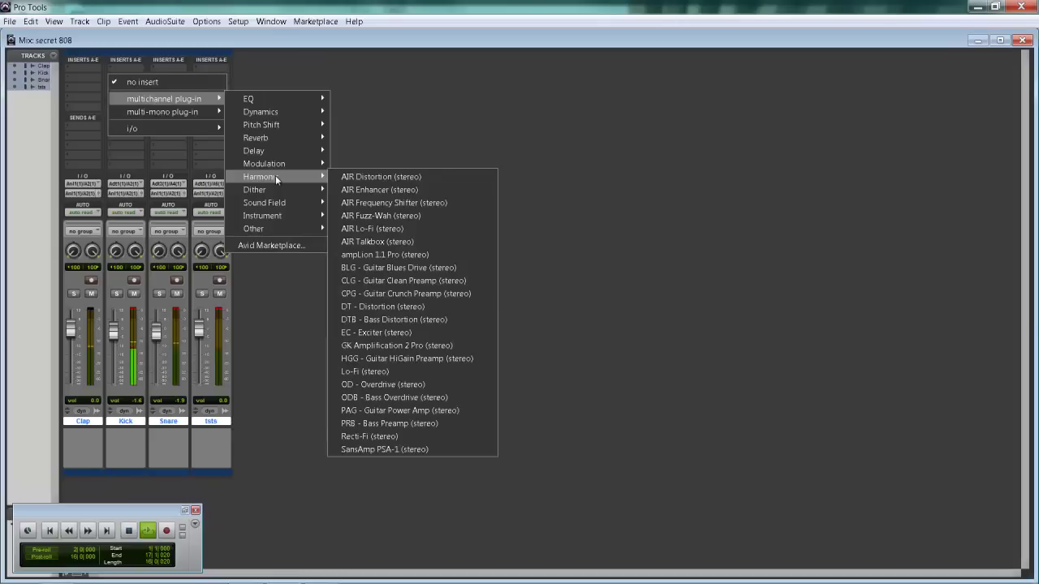
{"action": "left_click", "coordinate": [429, 281]}
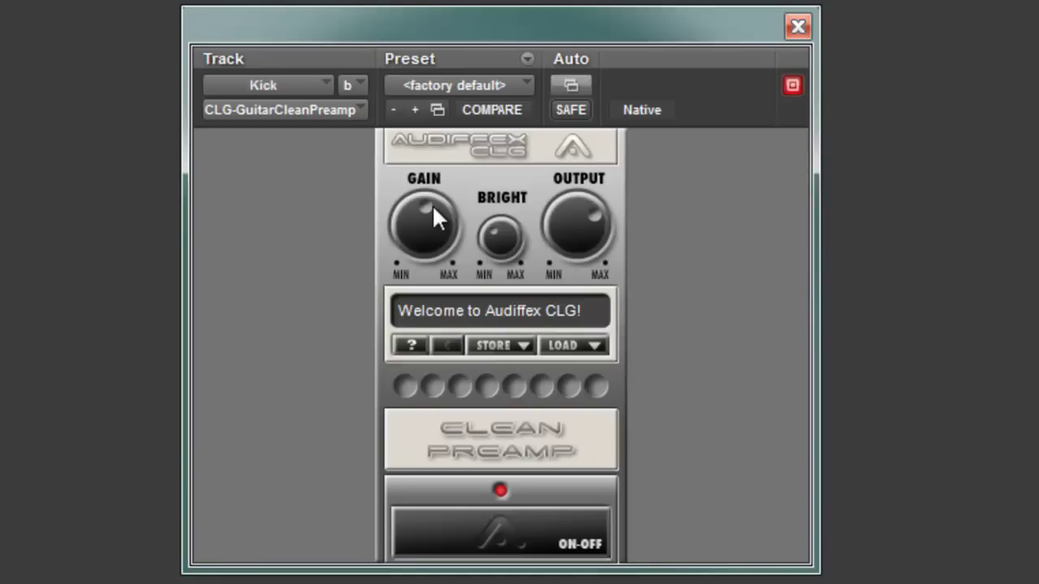
Set the Kick clean preamp to gain 74.5%, Bright 0.0 dB, output 94.0%, then A/B it on.
{"action": "left_click_drag", "start_coordinate": [434, 208], "coordinate": [592, 259]}
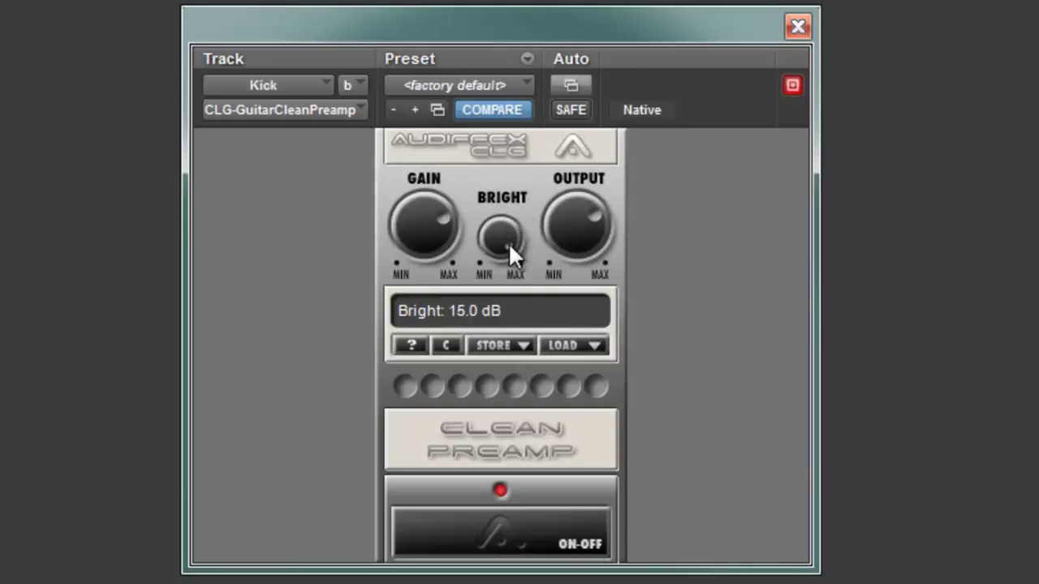
{"action": "left_click_drag", "start_coordinate": [508, 242], "coordinate": [404, 402]}
{"action": "left_click_drag", "start_coordinate": [603, 235], "coordinate": [644, 271]}
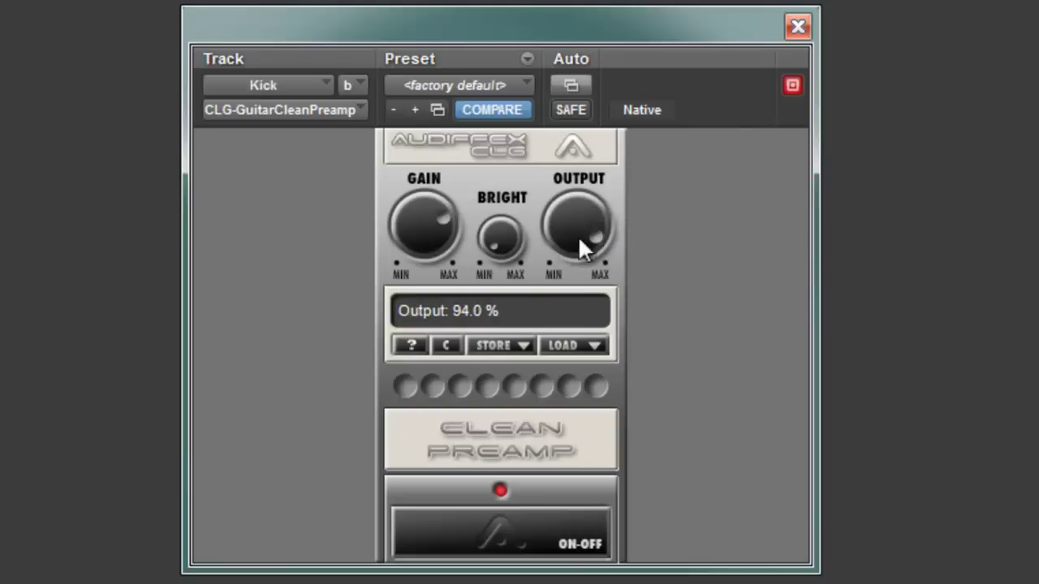
{"action": "left_click", "coordinate": [499, 536]}
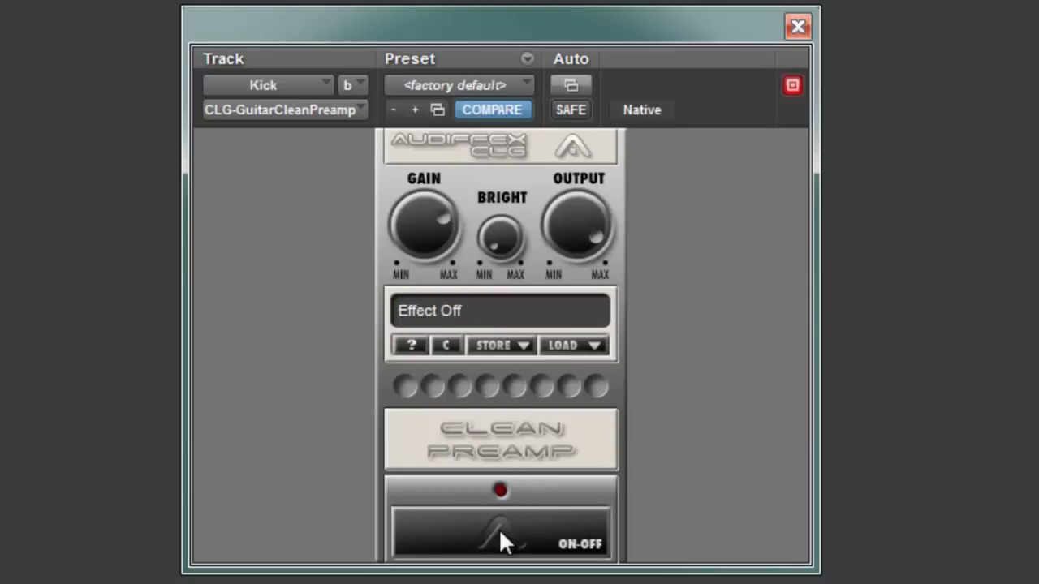
{"action": "left_click", "coordinate": [499, 531]}
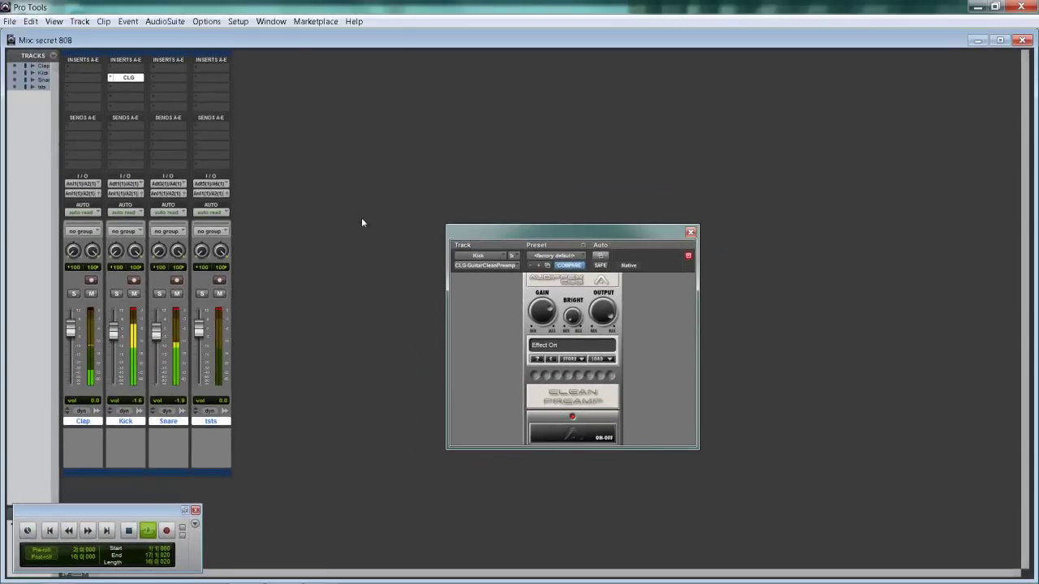
Replace the Kick insert with BLG - Guitar Blues Drive.
{"action": "left_click", "coordinate": [109, 86]}
{"action": "mouse_move", "coordinate": [124, 99]}
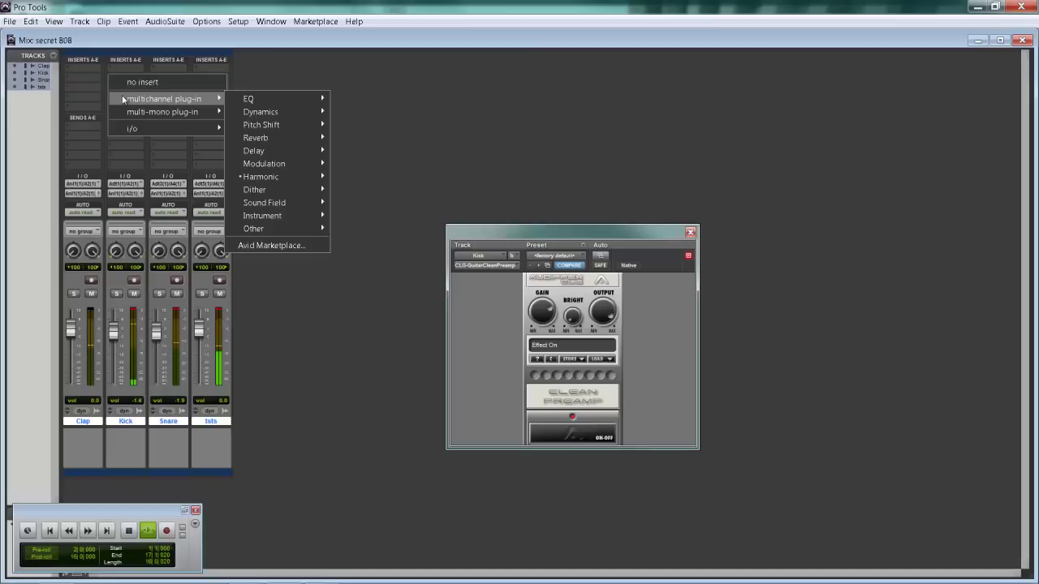
{"action": "mouse_move", "coordinate": [268, 176]}
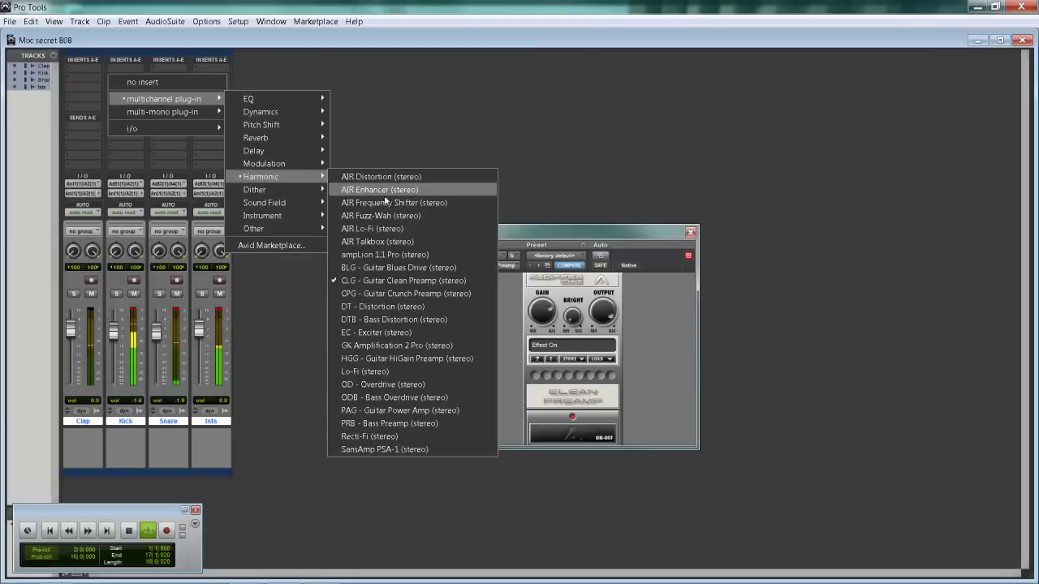
{"action": "left_click", "coordinate": [430, 267]}
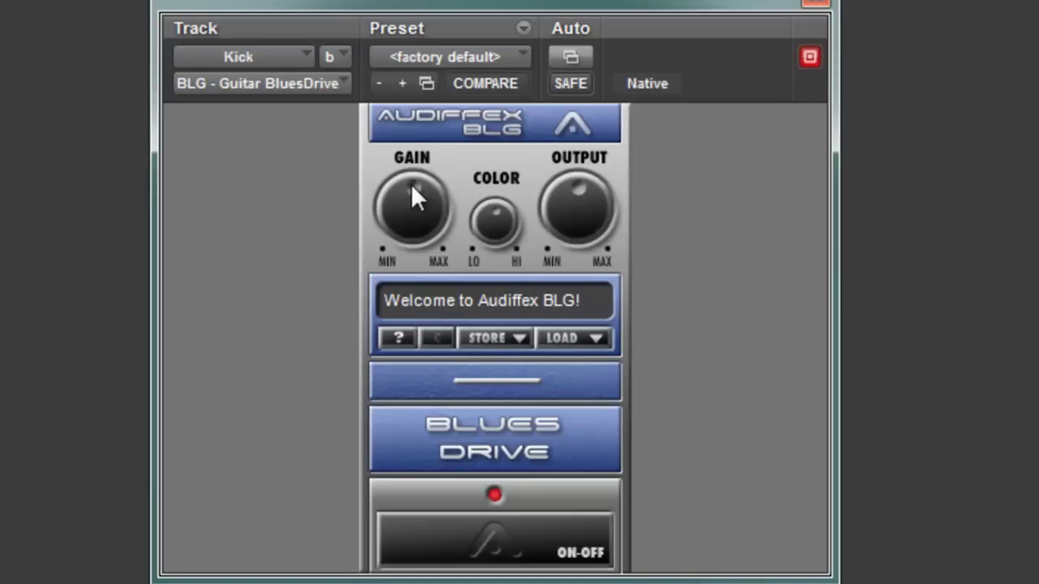
Set the Blues Drive gain to 62.9% and output to 62.6%, then A/B it on.
{"action": "left_click_drag", "start_coordinate": [416, 185], "coordinate": [418, 258]}
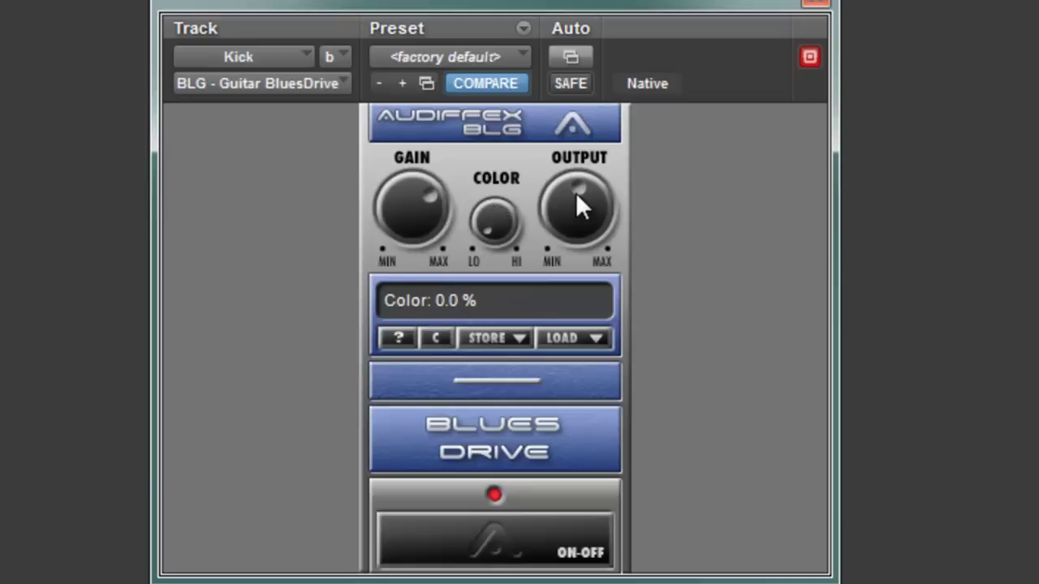
{"action": "left_click_drag", "start_coordinate": [578, 196], "coordinate": [623, 175]}
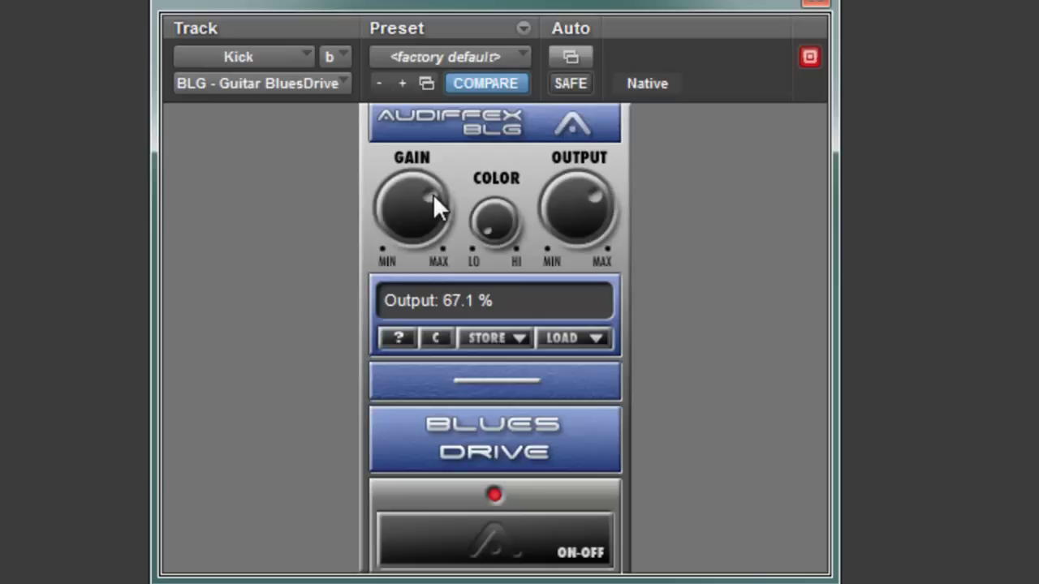
{"action": "left_click_drag", "start_coordinate": [433, 193], "coordinate": [431, 172]}
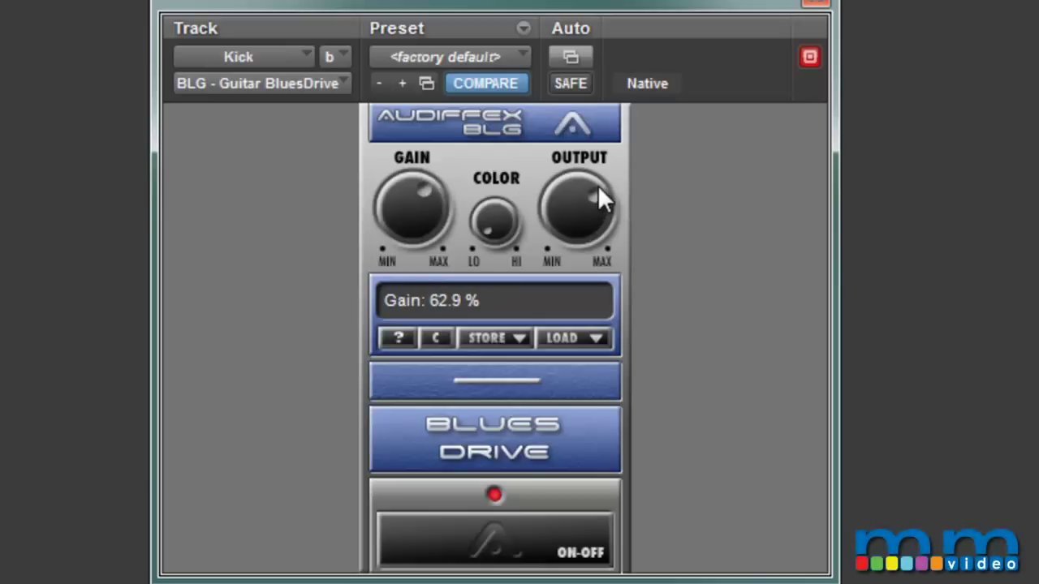
{"action": "mouse_move", "coordinate": [599, 189]}
{"action": "left_mouse_down"}
{"action": "mouse_move", "coordinate": [591, 180]}
{"action": "mouse_move", "coordinate": [604, 174]}
{"action": "left_mouse_up"}
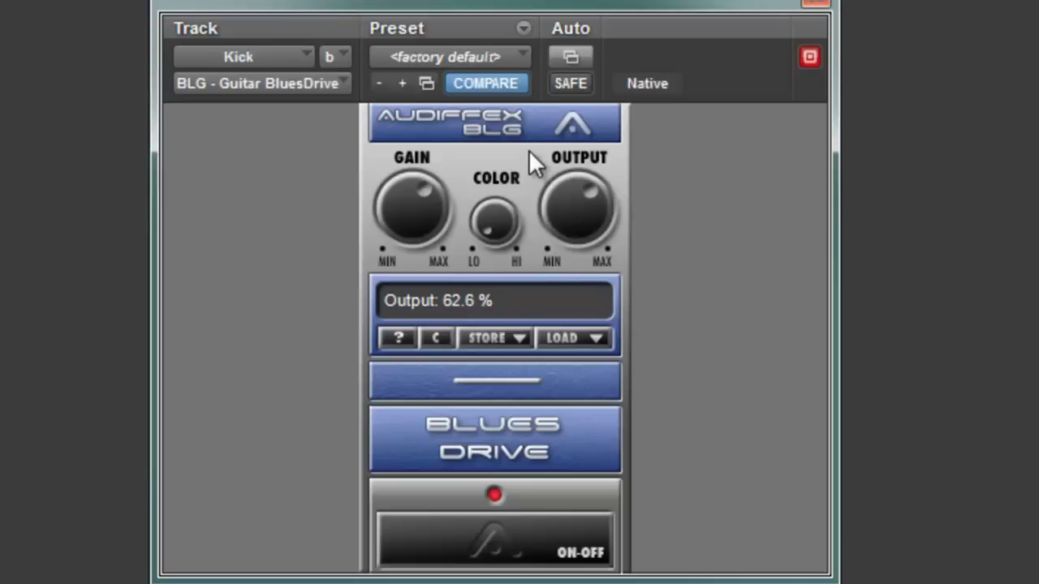
{"action": "left_click", "coordinate": [523, 549]}
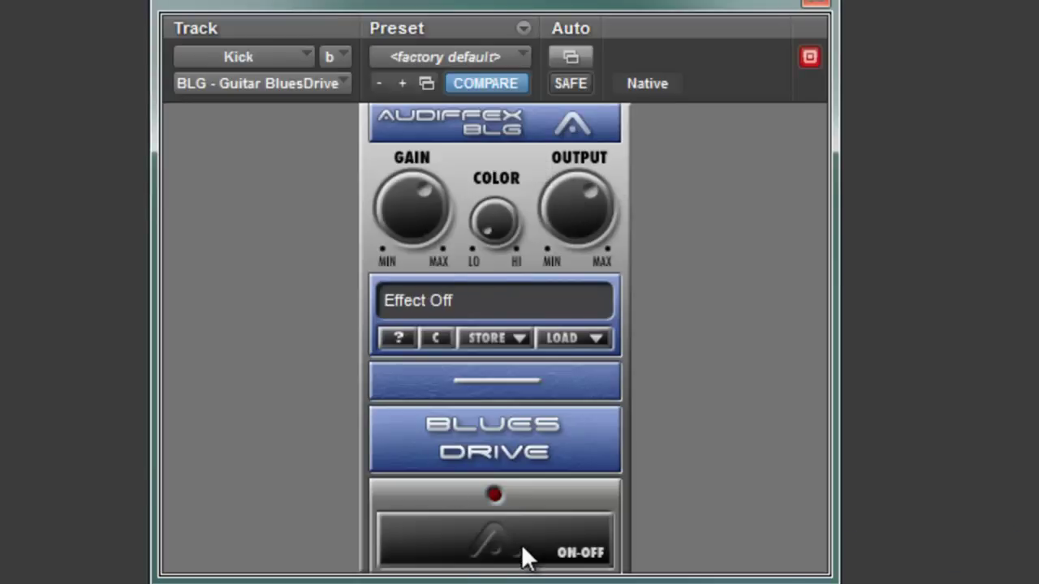
{"action": "left_click", "coordinate": [511, 550]}
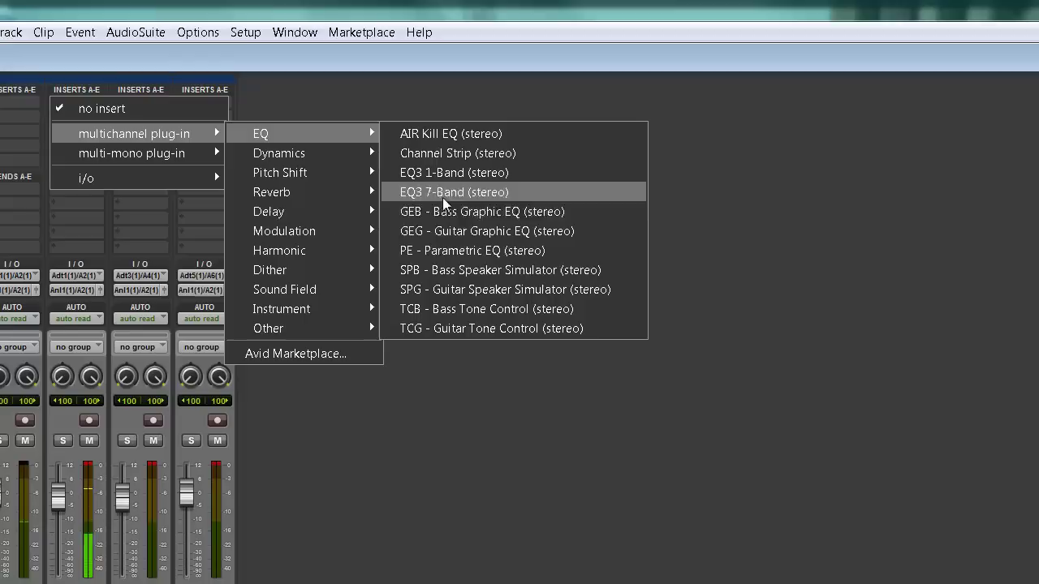
Insert the PE Parametric EQ on Kick and try different frequency, slope, gain and filter type settings.
{"action": "left_click", "coordinate": [504, 251]}
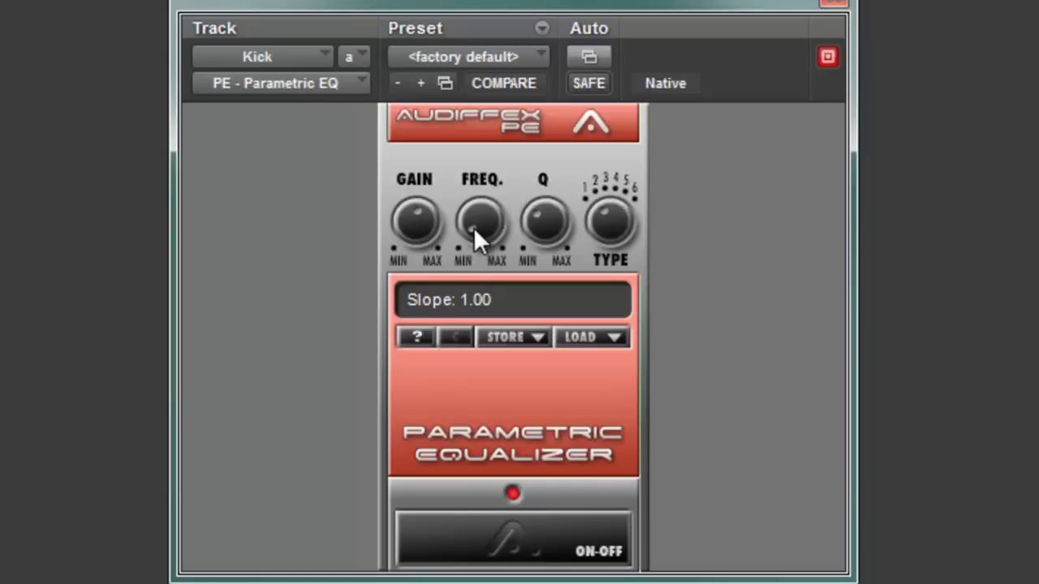
{"action": "left_click_drag", "start_coordinate": [473, 227], "coordinate": [635, 309]}
{"action": "left_click_drag", "start_coordinate": [480, 232], "coordinate": [459, 272]}
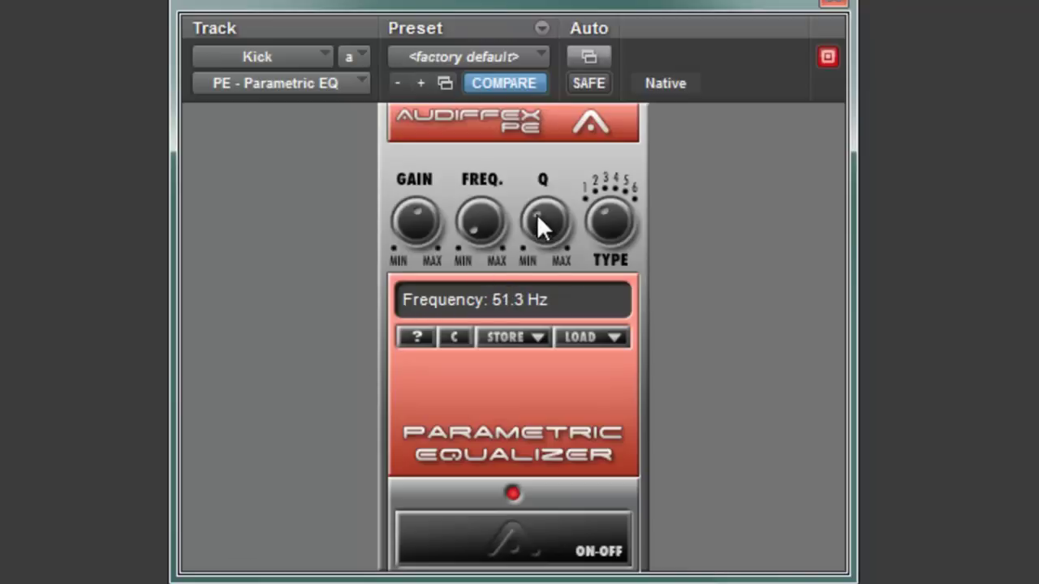
{"action": "left_click_drag", "start_coordinate": [537, 214], "coordinate": [564, 185]}
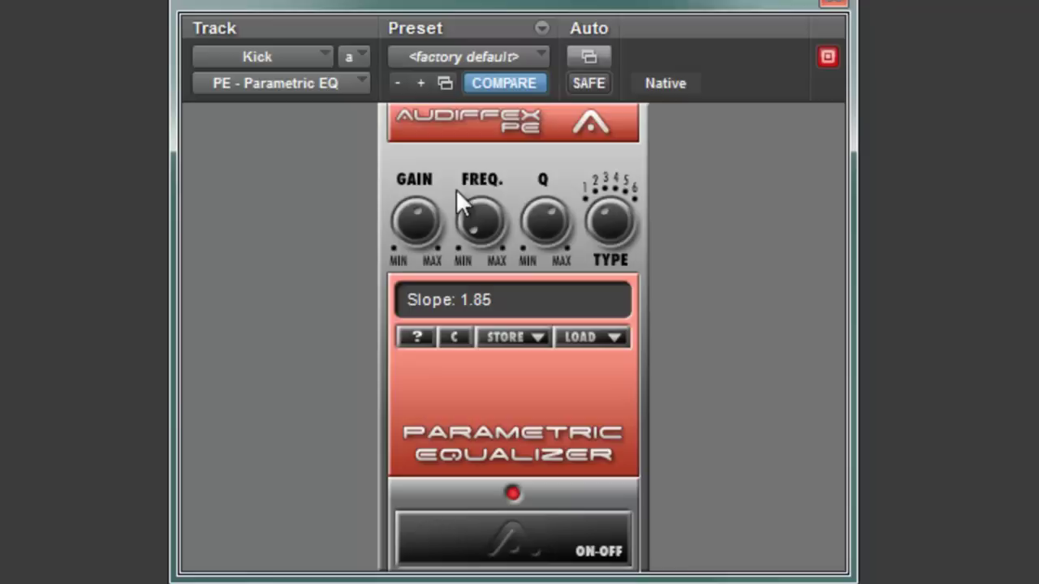
{"action": "left_click_drag", "start_coordinate": [422, 207], "coordinate": [562, 214]}
{"action": "mouse_move", "coordinate": [496, 224]}
{"action": "mouse_move", "coordinate": [496, 224]}
{"action": "left_mouse_down"}
{"action": "mouse_move", "coordinate": [497, 268]}
{"action": "mouse_move", "coordinate": [497, 238]}
{"action": "left_mouse_up"}
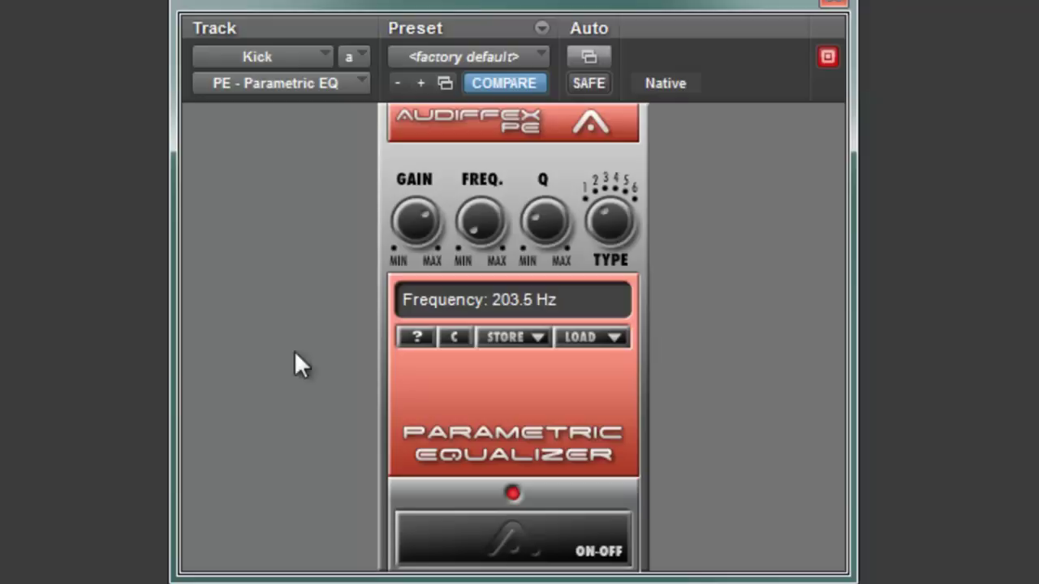
{"action": "left_click_drag", "start_coordinate": [433, 215], "coordinate": [583, 260]}
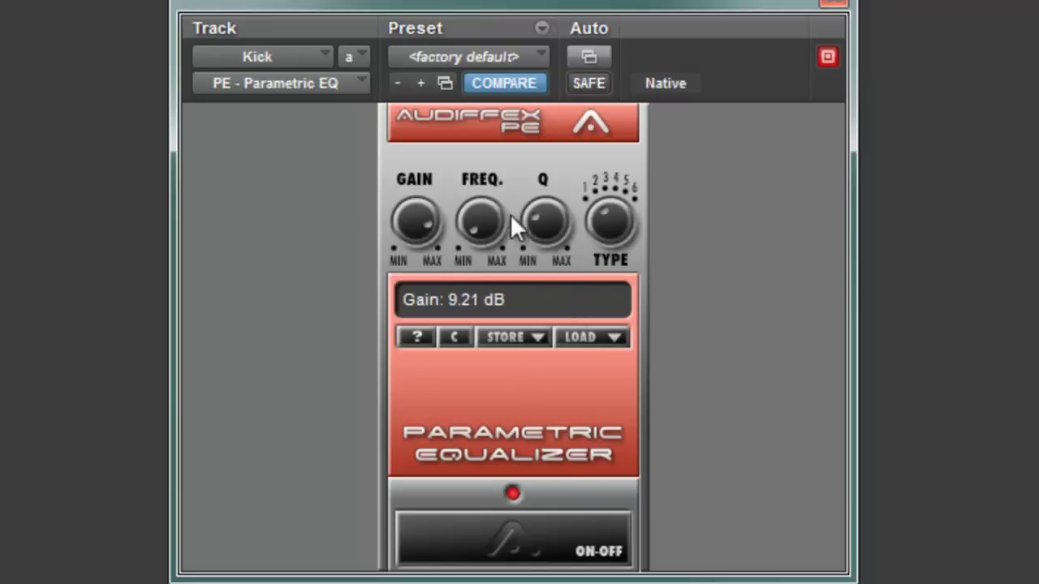
{"action": "left_click_drag", "start_coordinate": [607, 222], "coordinate": [613, 131]}
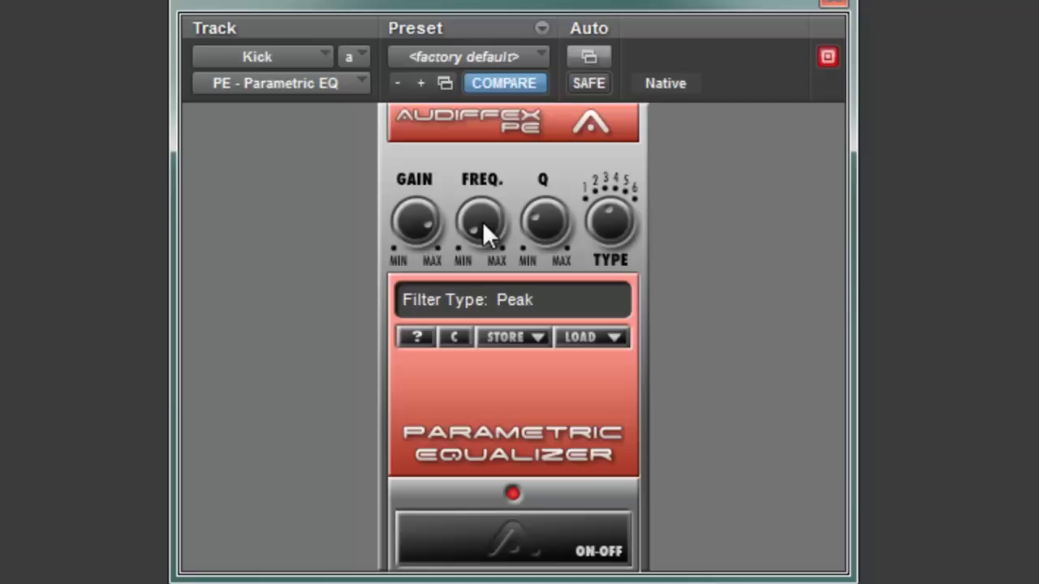
A/B the EQ, settle on a 9.29 dB boost around 109.5 Hz, and close its window.
{"action": "left_click", "coordinate": [509, 559]}
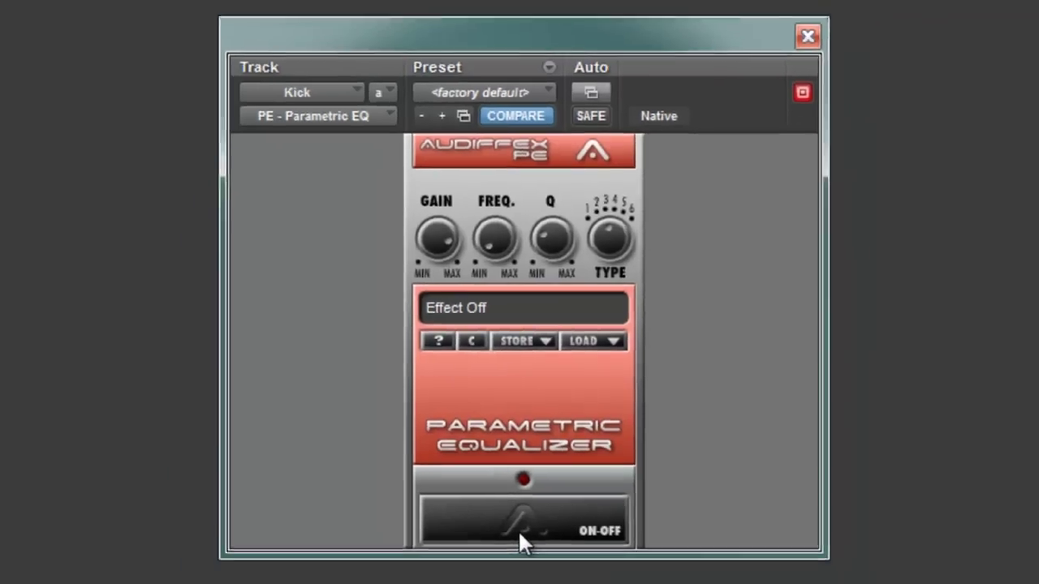
{"action": "left_click", "coordinate": [510, 553]}
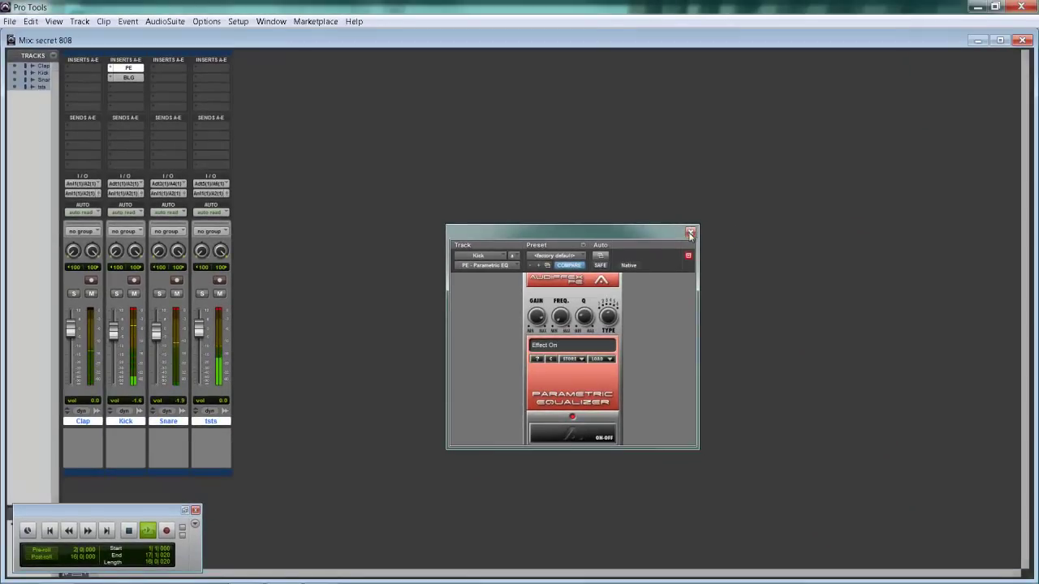
{"action": "left_click_drag", "start_coordinate": [546, 325], "coordinate": [567, 337]}
{"action": "left_click", "coordinate": [560, 316]}
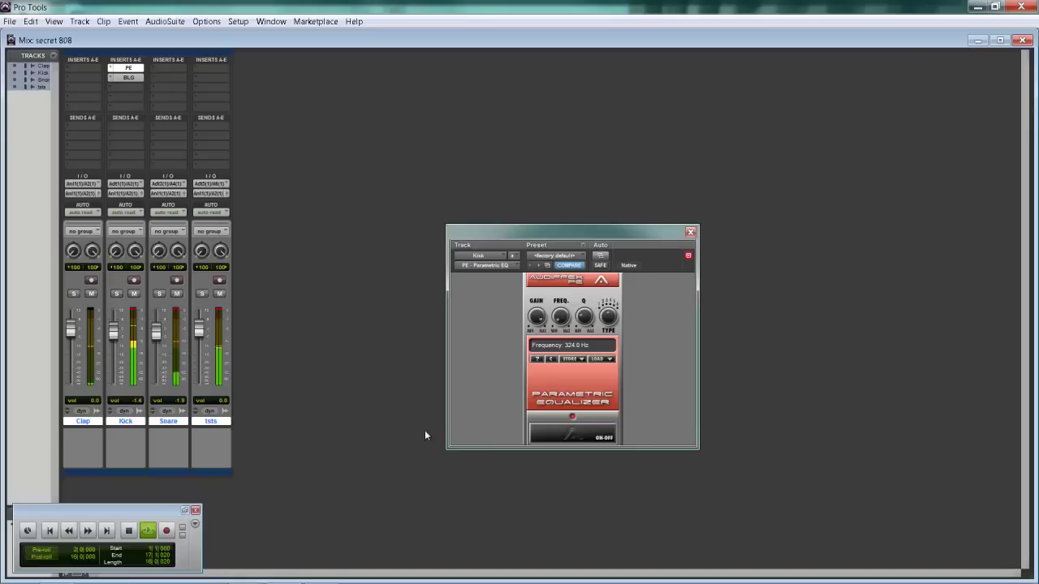
{"action": "left_click_drag", "start_coordinate": [421, 468], "coordinate": [331, 540]}
{"action": "left_click", "coordinate": [537, 318]}
{"action": "left_click", "coordinate": [690, 233]}
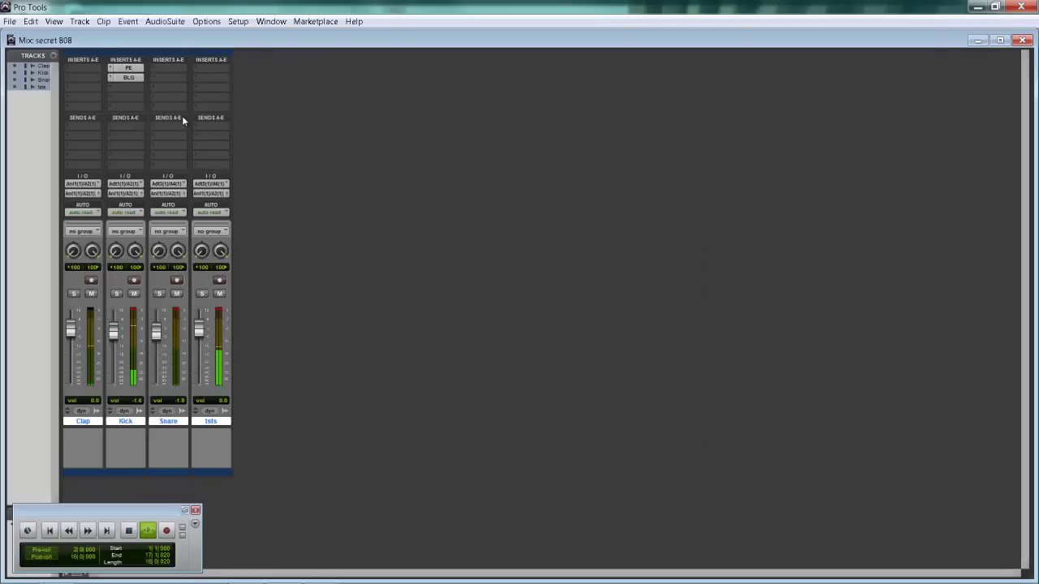
Stop playback and insert the Dynamics plug-in EG - Expander Gate on Clap's slot A.
{"action": "key", "text": "space"}
{"action": "key", "text": "space"}
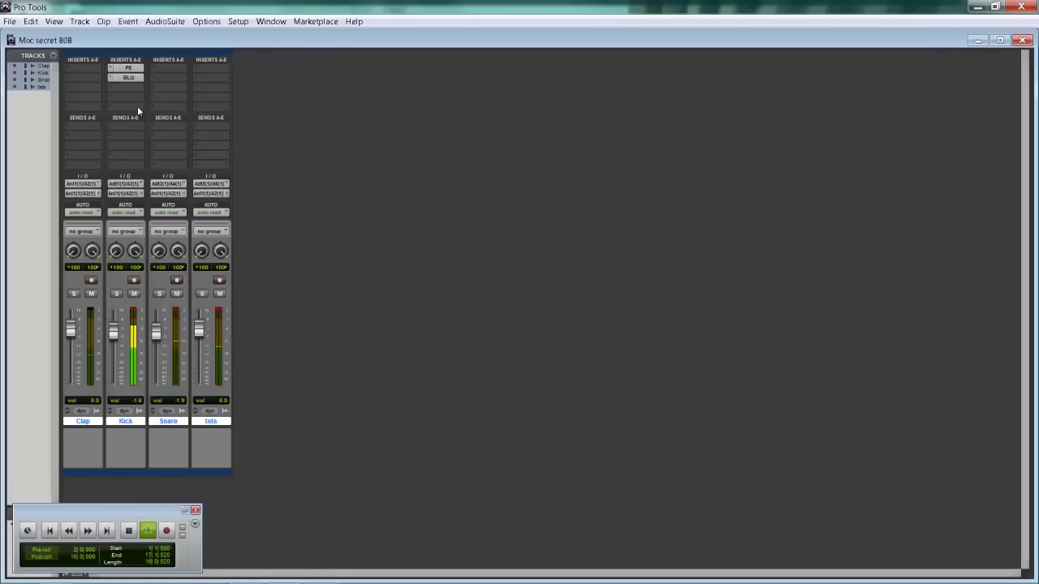
{"action": "left_click", "coordinate": [67, 71]}
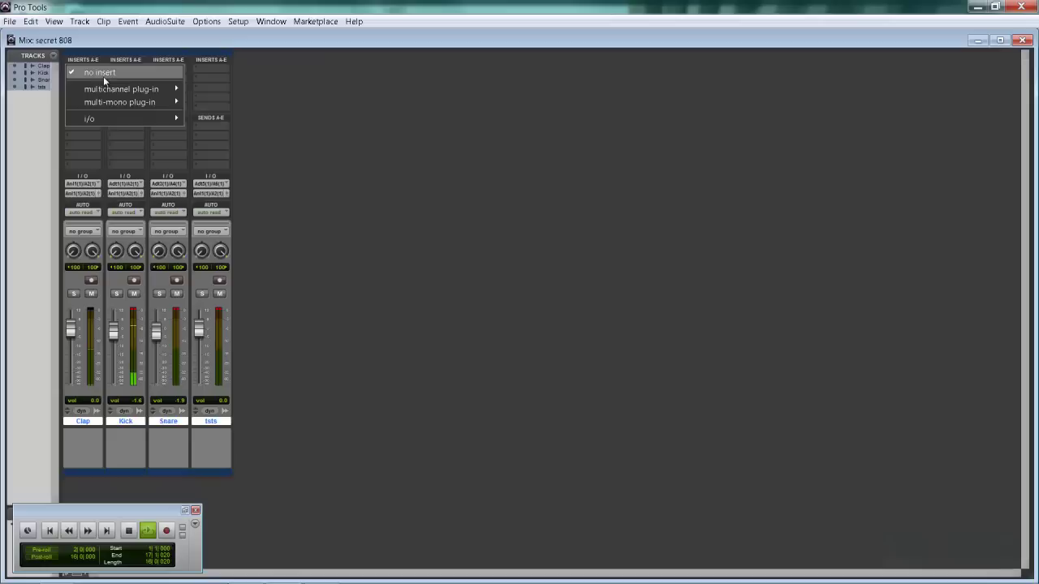
{"action": "mouse_move", "coordinate": [143, 88]}
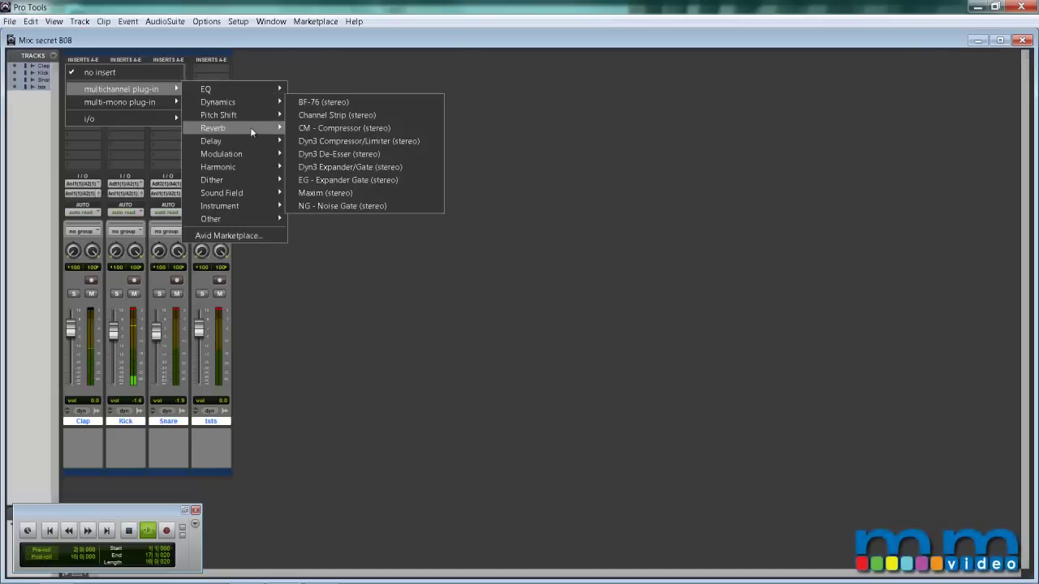
{"action": "mouse_move", "coordinate": [247, 103]}
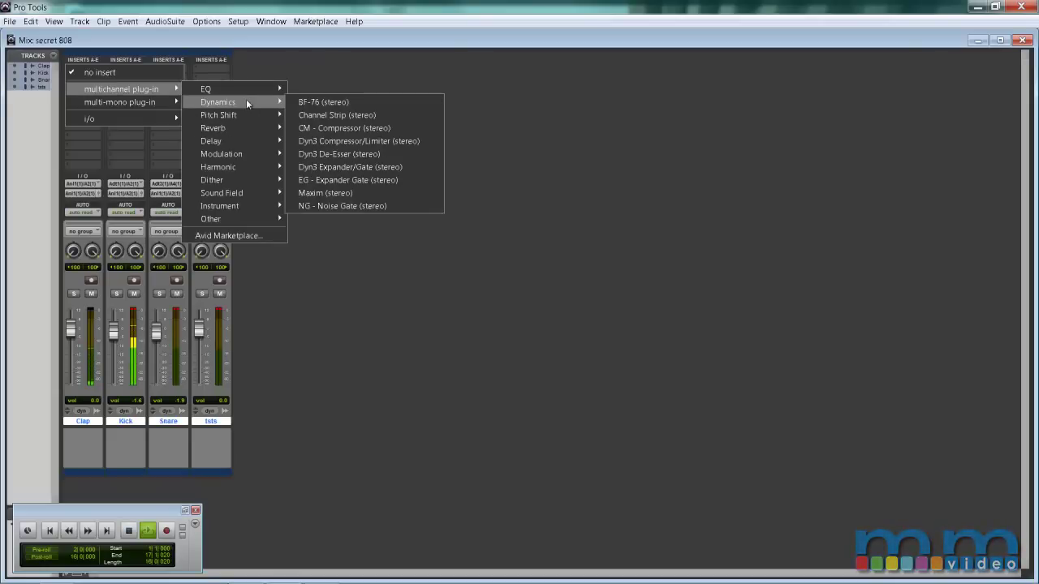
{"action": "left_click", "coordinate": [374, 180]}
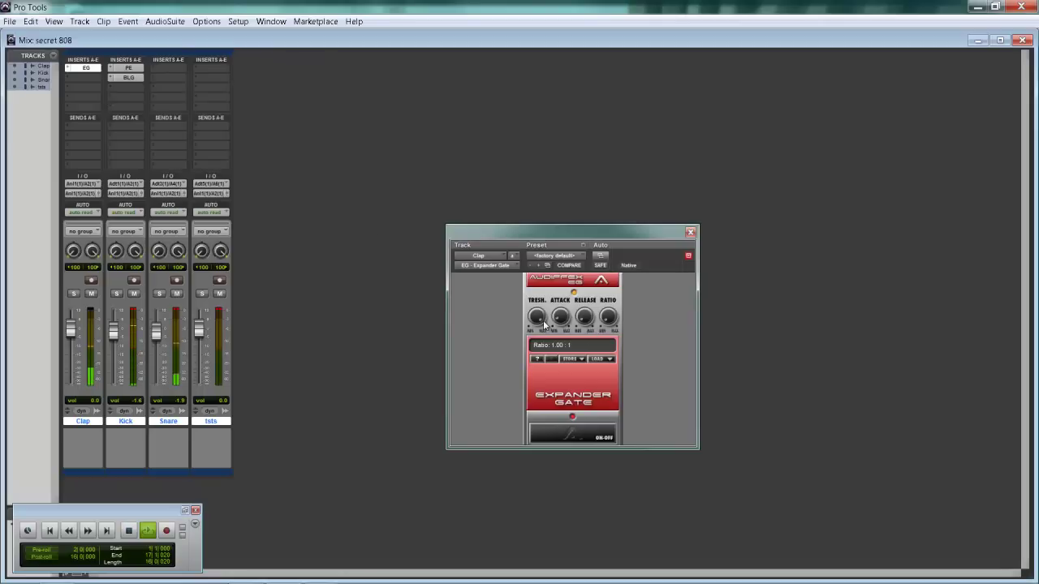
Set the gate threshold to -51.0 dB and ratio to 3.68:1, then bypass it to compare.
{"action": "mouse_move", "coordinate": [543, 323]}
{"action": "left_click_drag", "start_coordinate": [543, 323], "coordinate": [543, 349]}
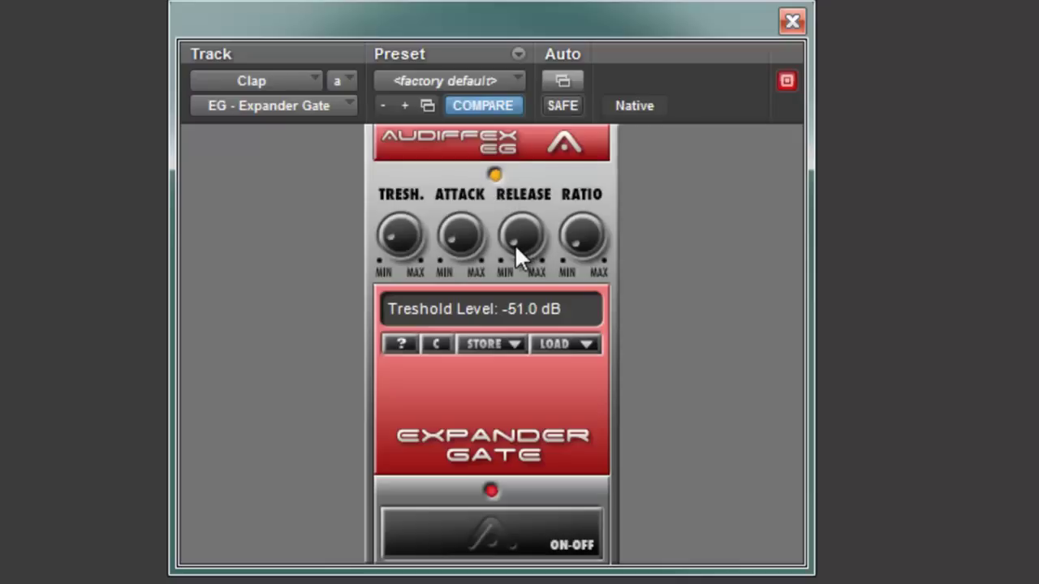
{"action": "left_click_drag", "start_coordinate": [586, 246], "coordinate": [602, 214]}
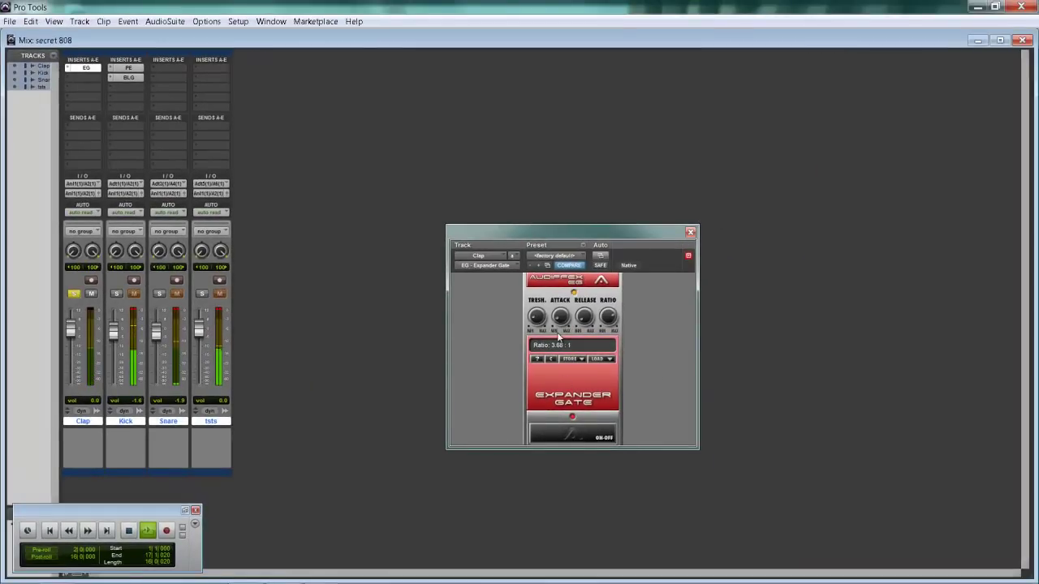
{"action": "left_click", "coordinate": [571, 436]}
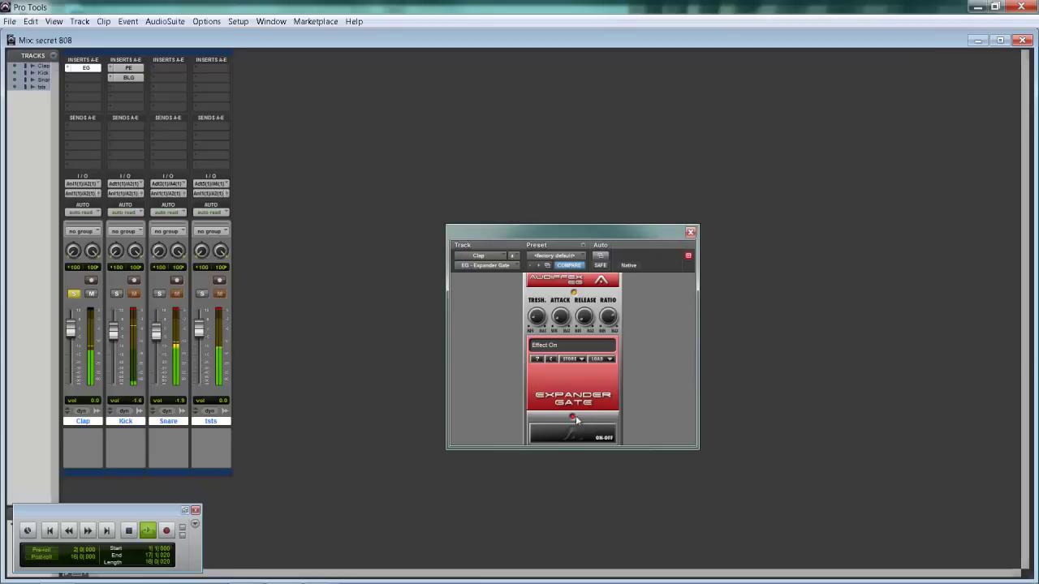
Turn the Expander Gate back on and browse the Harmonic plug-ins for Clap's insert slot B.
{"action": "left_click", "coordinate": [570, 437]}
{"action": "left_click", "coordinate": [77, 78]}
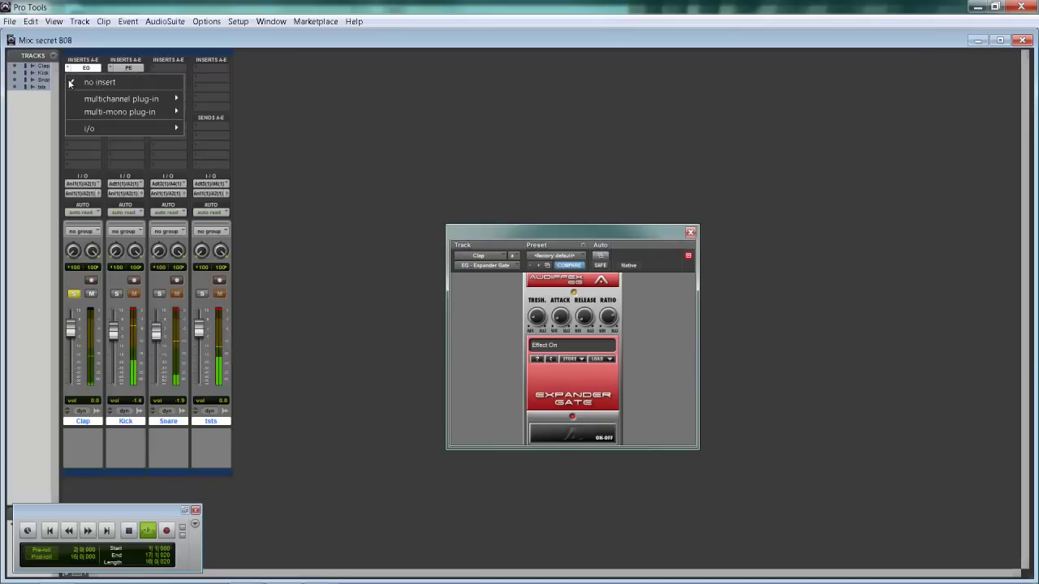
{"action": "mouse_move", "coordinate": [122, 99]}
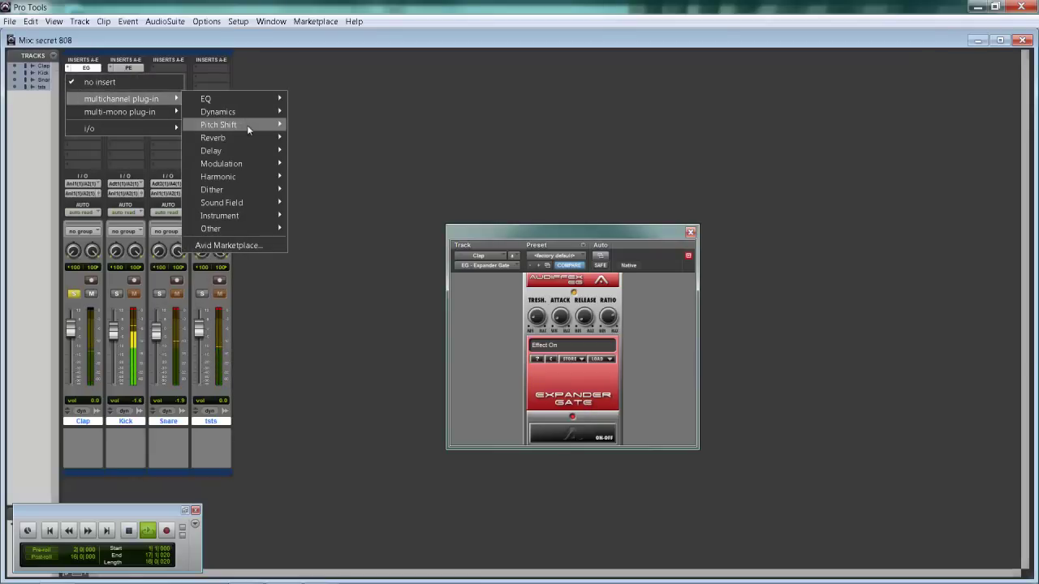
{"action": "mouse_move", "coordinate": [249, 138]}
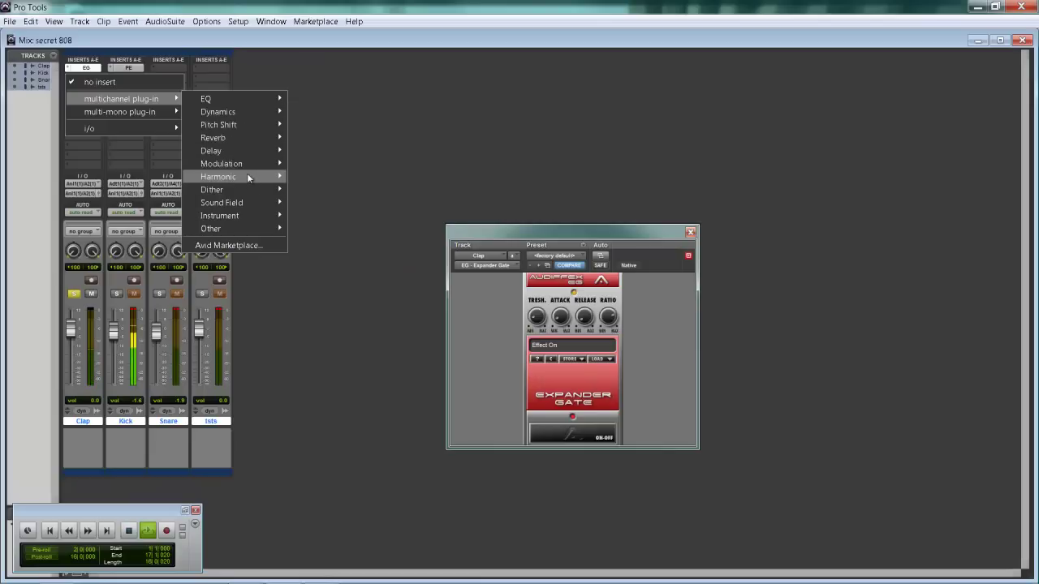
{"action": "mouse_move", "coordinate": [246, 174]}
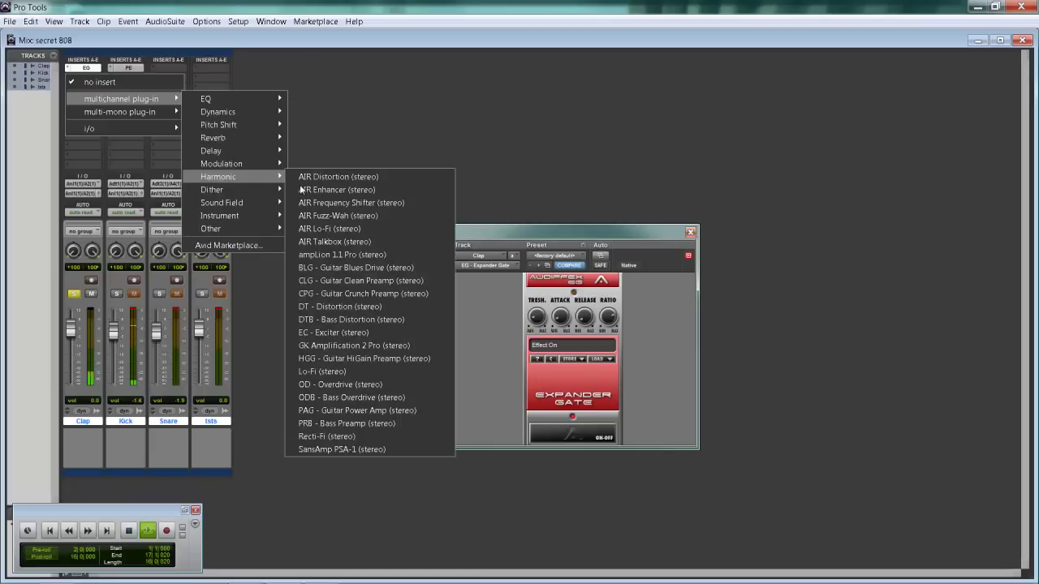
Insert the CPG - Guitar Crunch Preamp on Clap's slot B with Mid Boost at 8.1 dB.
{"action": "left_click", "coordinate": [389, 294]}
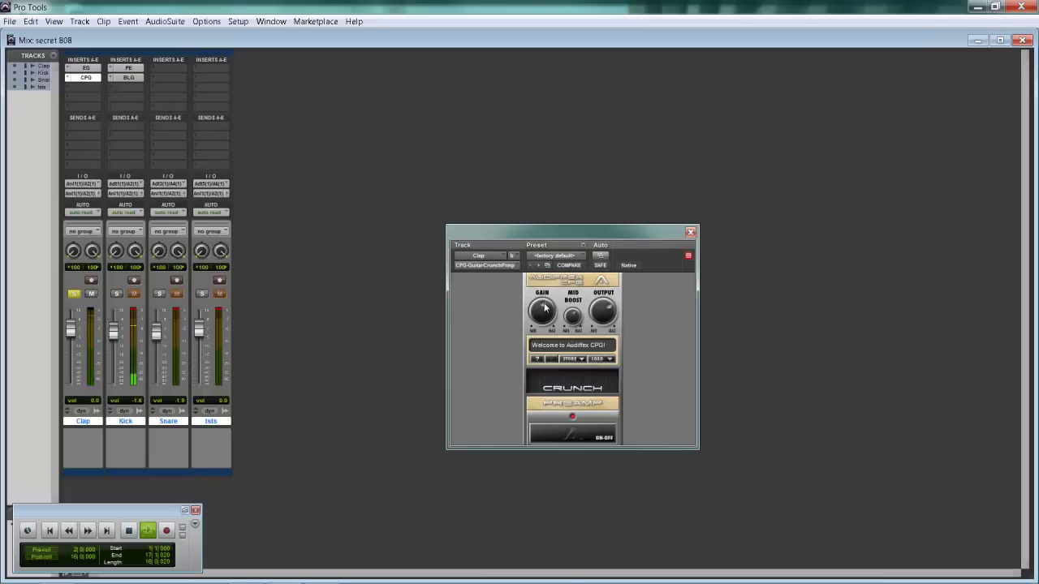
{"action": "left_click_drag", "start_coordinate": [545, 307], "coordinate": [541, 307]}
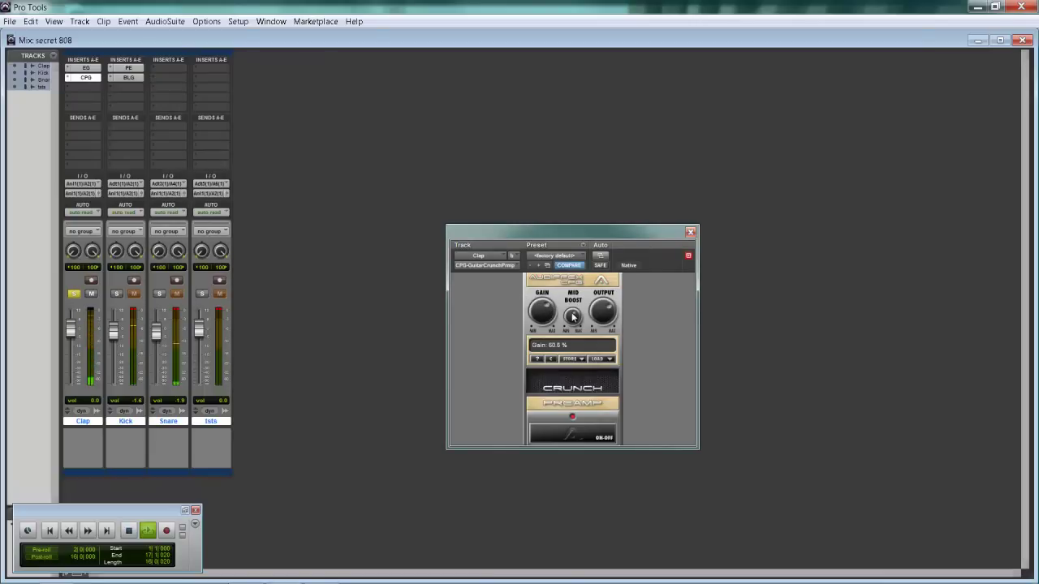
{"action": "mouse_move", "coordinate": [572, 317]}
{"action": "left_mouse_down"}
{"action": "mouse_move", "coordinate": [603, 312]}
{"action": "mouse_move", "coordinate": [580, 325]}
{"action": "left_mouse_up"}
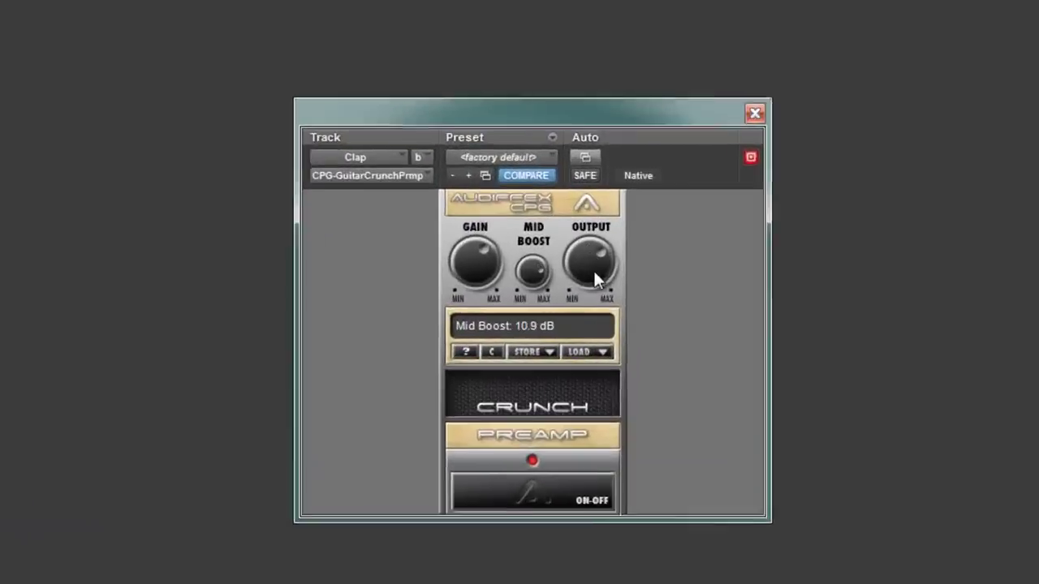
{"action": "left_click_drag", "start_coordinate": [518, 256], "coordinate": [434, 116]}
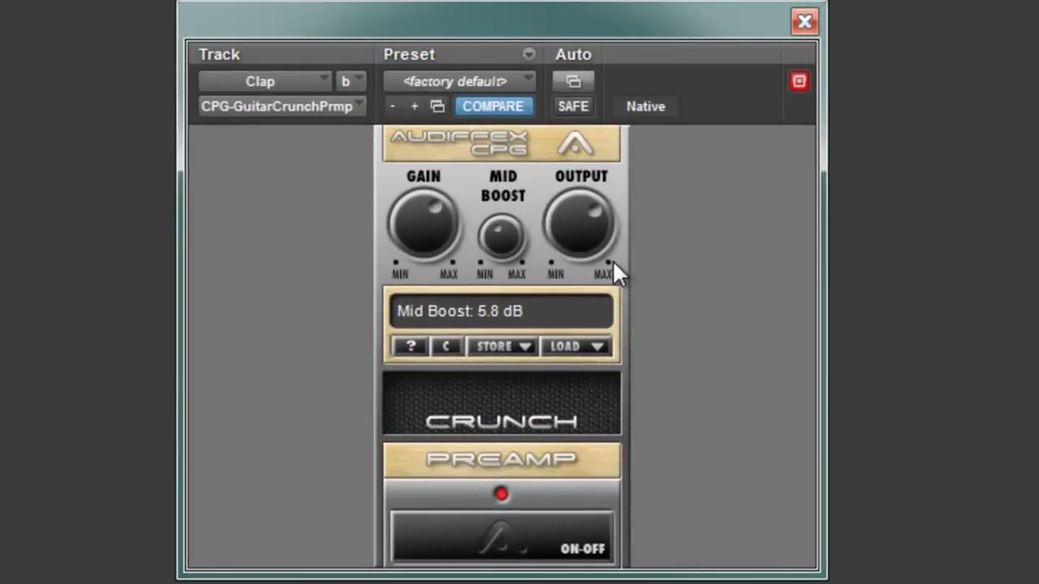
{"action": "left_click_drag", "start_coordinate": [496, 237], "coordinate": [510, 231]}
Raise the Clap Expander Gate's ratio to about 5.34:1 and cut its release to 0.0 ms.
{"action": "left_click", "coordinate": [328, 129]}
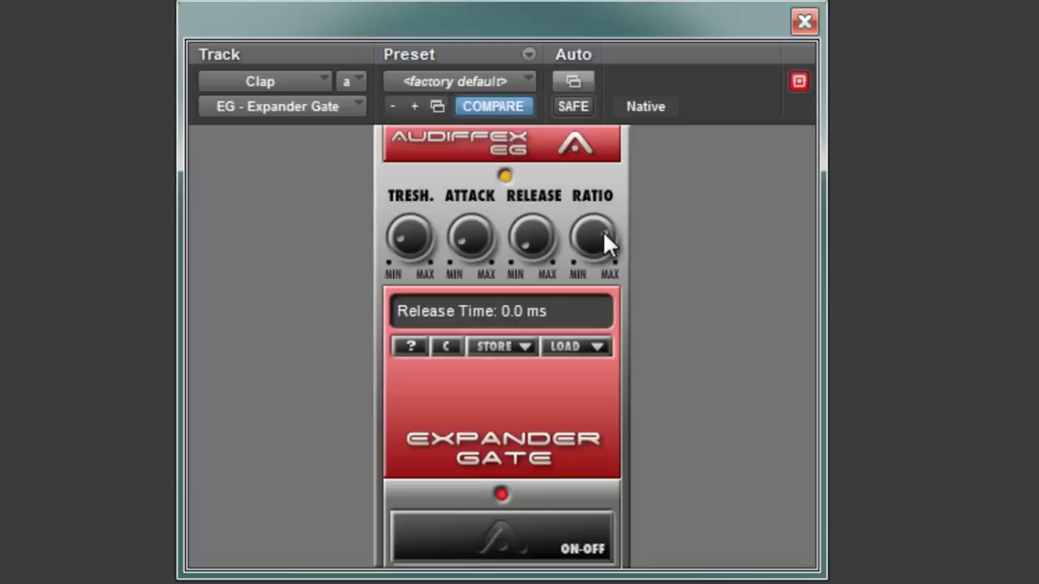
{"action": "mouse_move", "coordinate": [613, 240]}
{"action": "scroll", "coordinate": [612, 235], "scroll_direction": "up", "scroll_amount": 4}
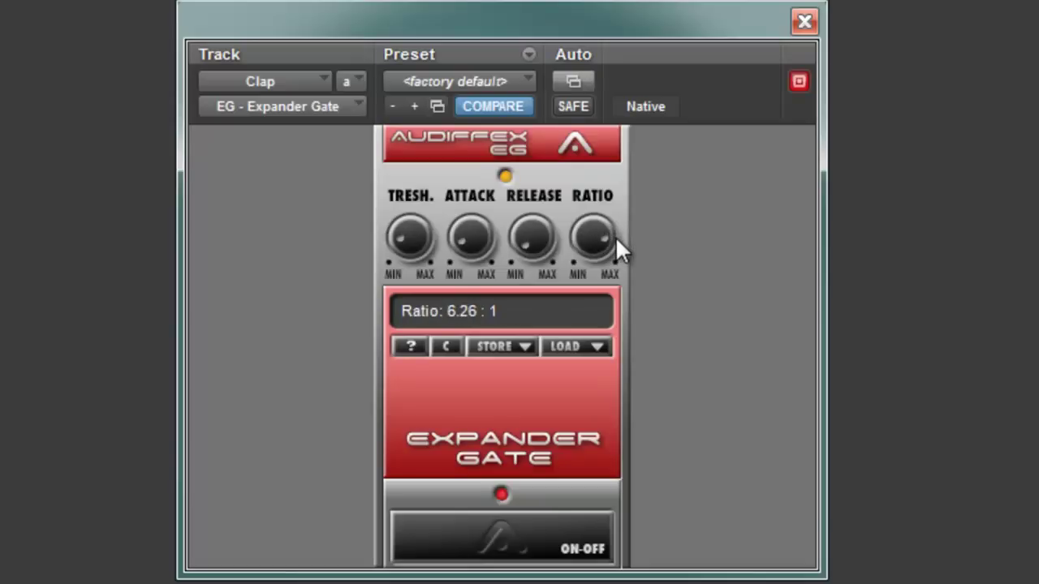
{"action": "scroll", "coordinate": [615, 234], "scroll_direction": "down", "scroll_amount": 3}
{"action": "left_click_drag", "start_coordinate": [510, 237], "coordinate": [460, 276]}
{"action": "left_click_drag", "start_coordinate": [525, 246], "coordinate": [533, 271]}
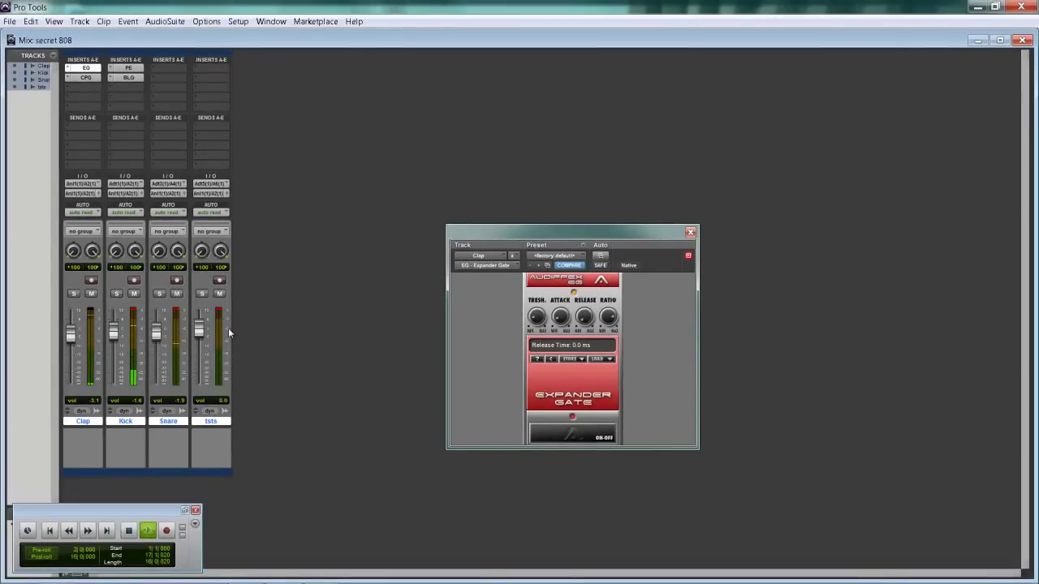
Insert the CPG - Guitar Crunch Preamp on Snare with 10.4 dB mid boost and 61.2% output.
{"action": "left_click", "coordinate": [158, 77]}
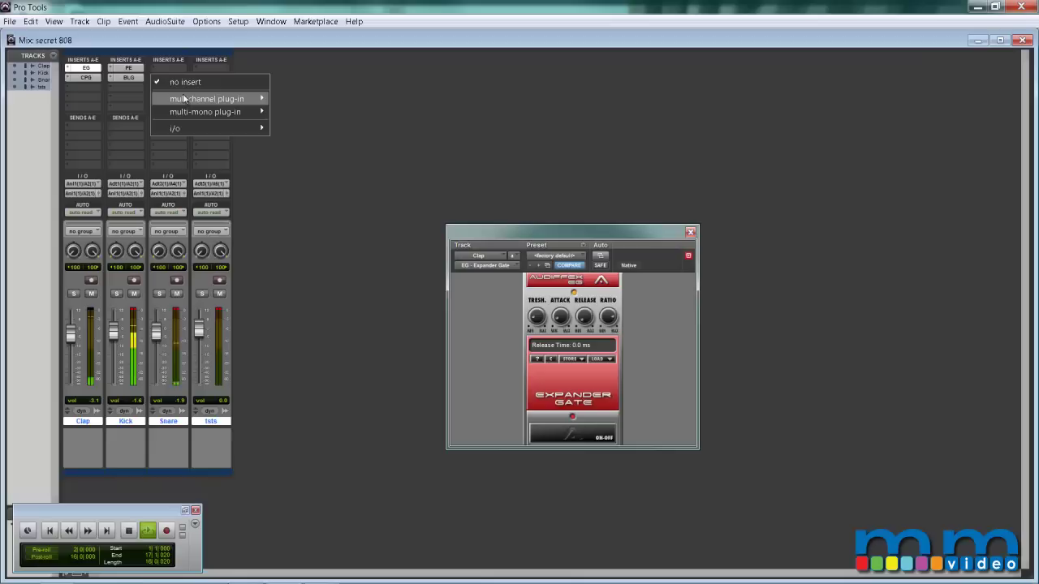
{"action": "mouse_move", "coordinate": [183, 98]}
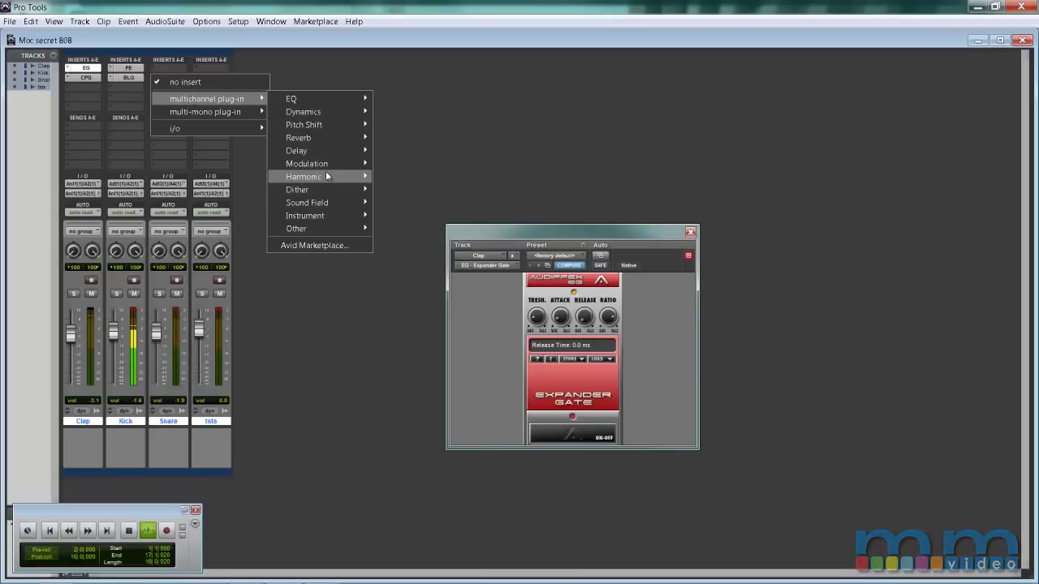
{"action": "mouse_move", "coordinate": [330, 176]}
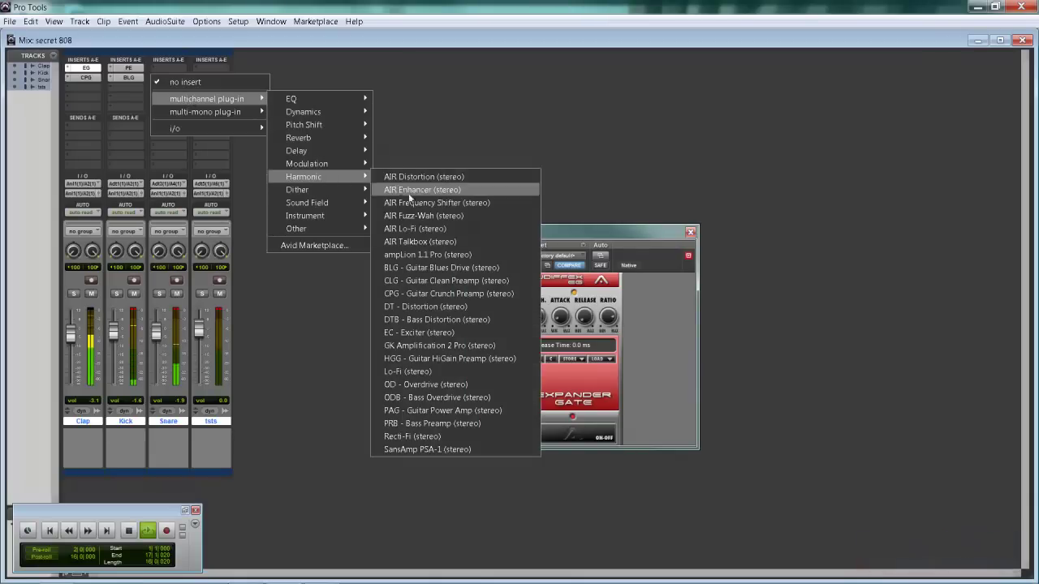
{"action": "left_click", "coordinate": [477, 293]}
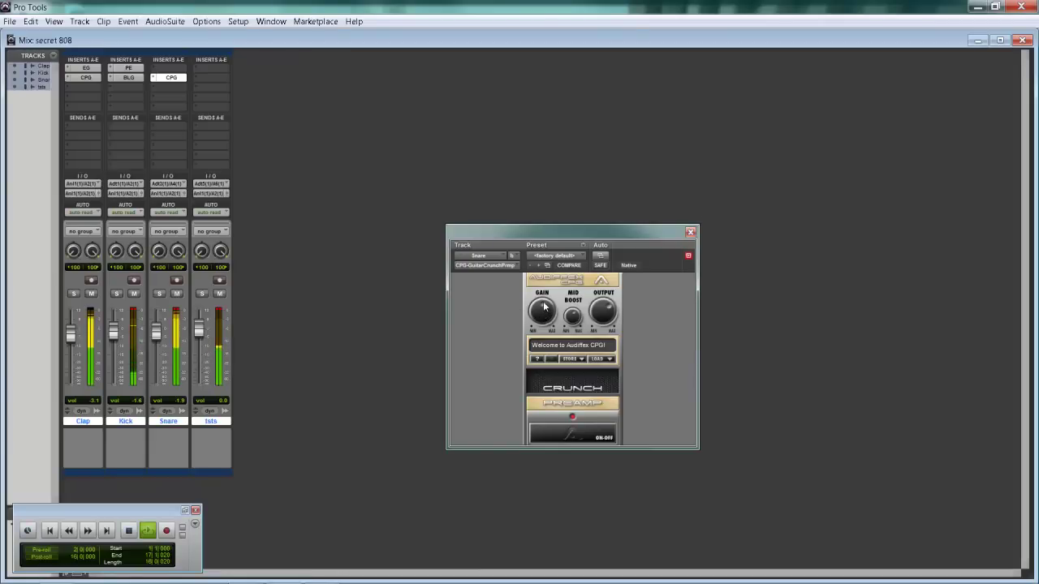
{"action": "left_click_drag", "start_coordinate": [544, 306], "coordinate": [579, 307]}
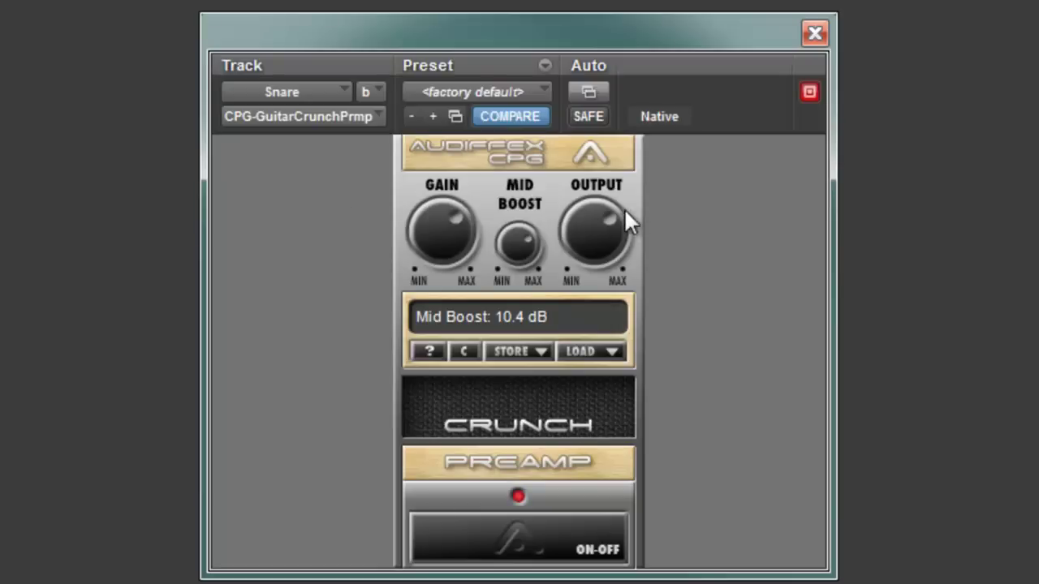
{"action": "left_click_drag", "start_coordinate": [624, 208], "coordinate": [626, 180]}
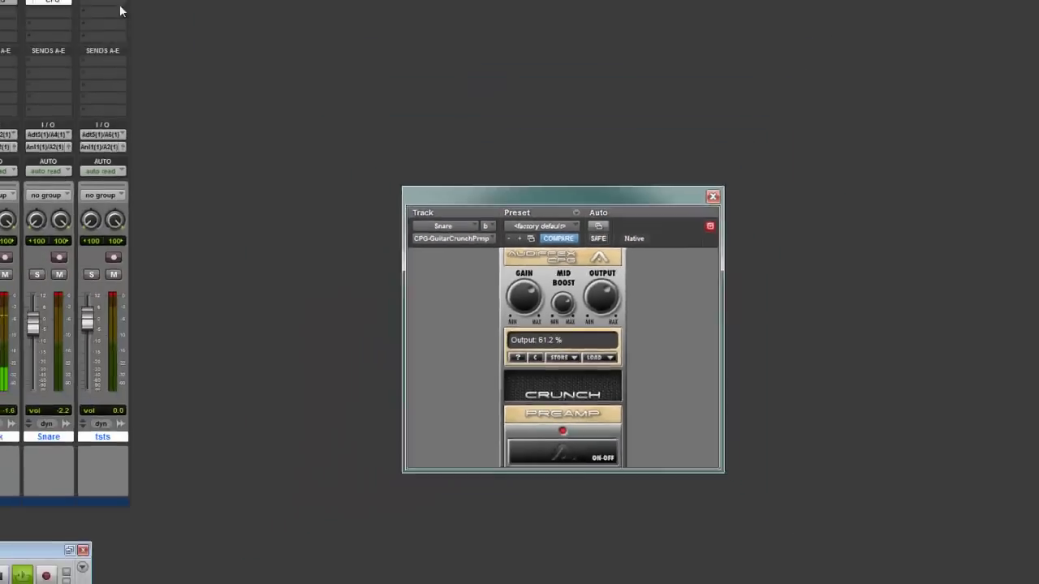
Insert the CLG - Guitar Clean Preamp (Harmonic) on the tsts hi-hat track.
{"action": "left_click", "coordinate": [211, 78]}
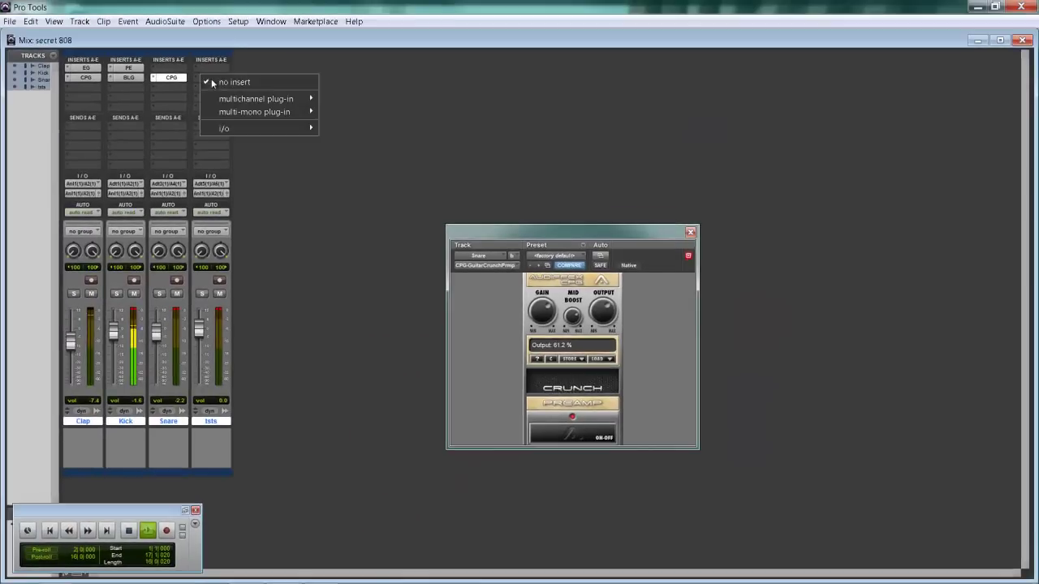
{"action": "mouse_move", "coordinate": [245, 102]}
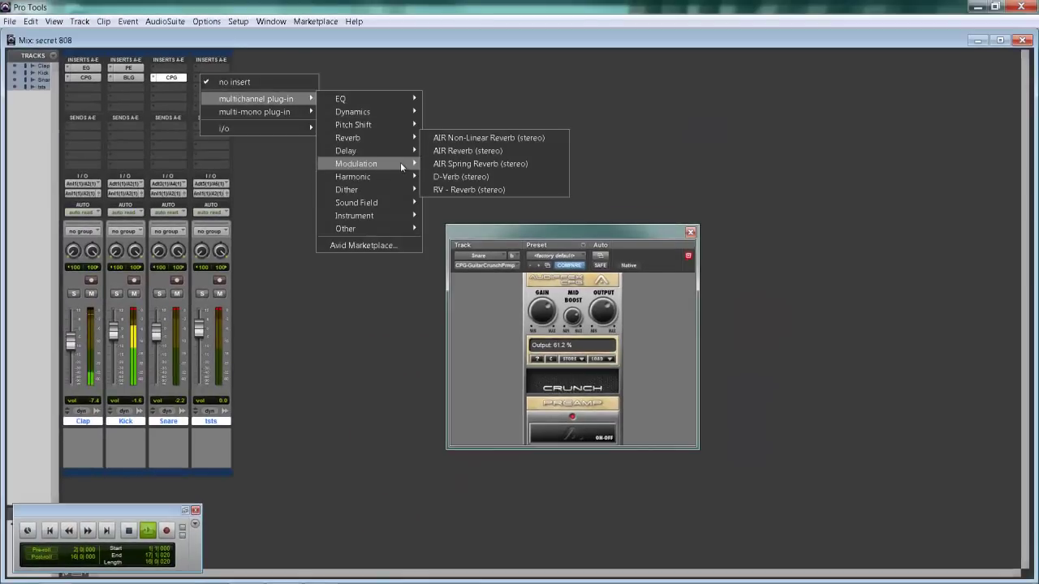
{"action": "mouse_move", "coordinate": [402, 176]}
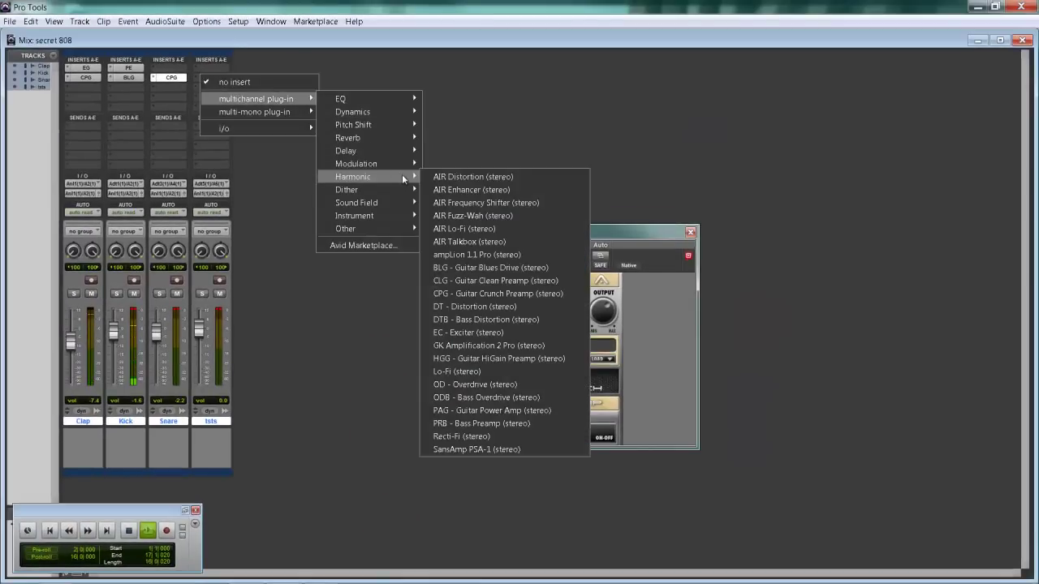
{"action": "left_click", "coordinate": [515, 284]}
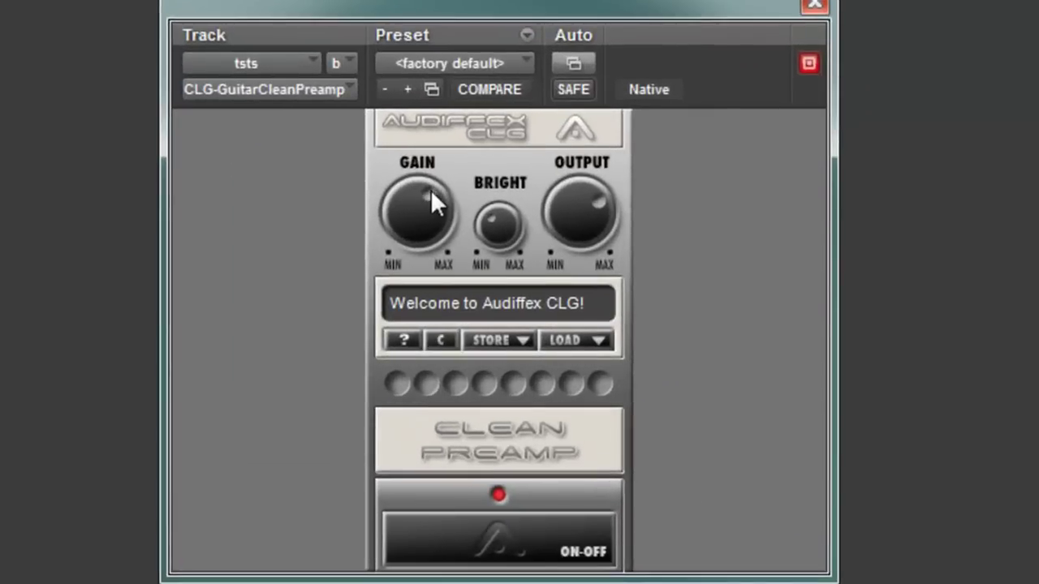
Raise the clean preamp's Gain to about 64% and Bright, and set Output to 82.3%.
{"action": "left_click_drag", "start_coordinate": [531, 290], "coordinate": [530, 295]}
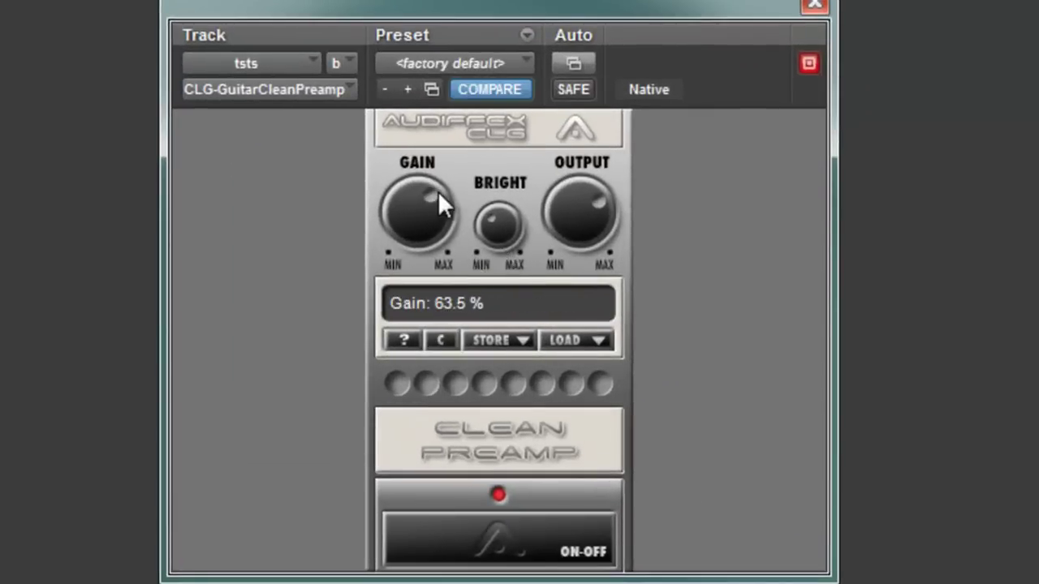
{"action": "left_click_drag", "start_coordinate": [437, 191], "coordinate": [435, 176]}
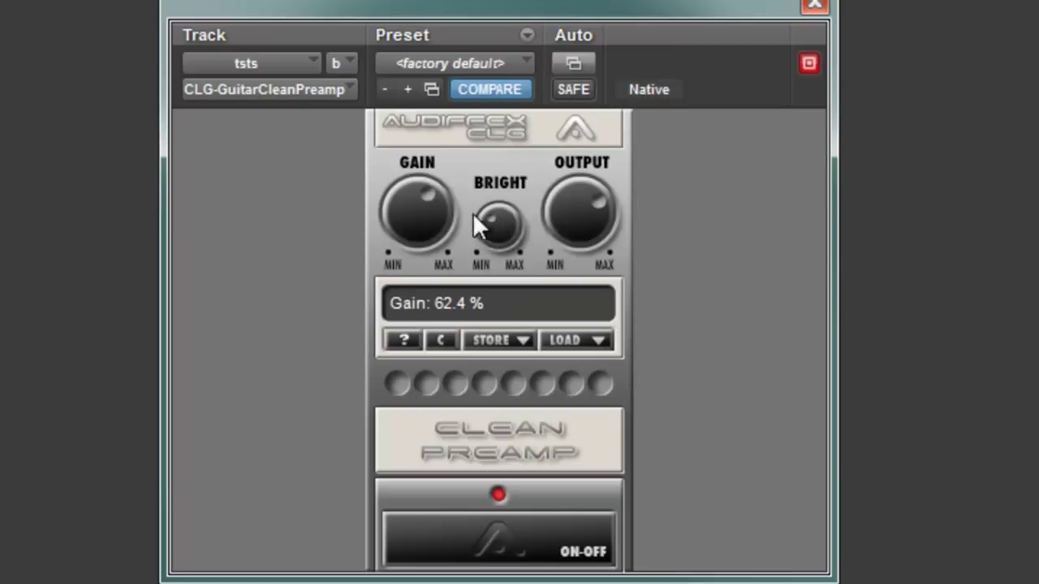
{"action": "left_click_drag", "start_coordinate": [473, 213], "coordinate": [496, 131]}
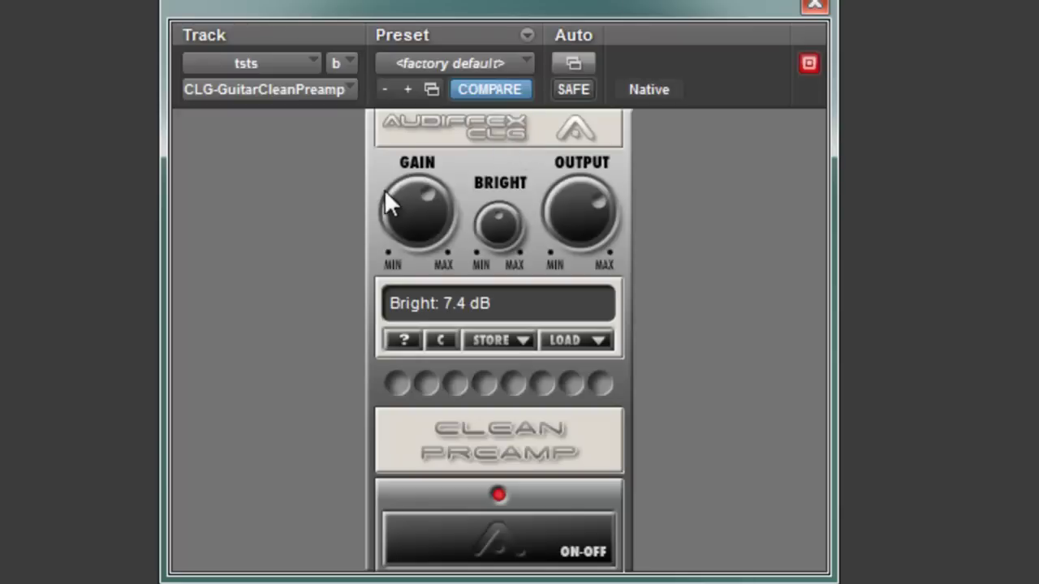
{"action": "left_click_drag", "start_coordinate": [386, 193], "coordinate": [449, 175]}
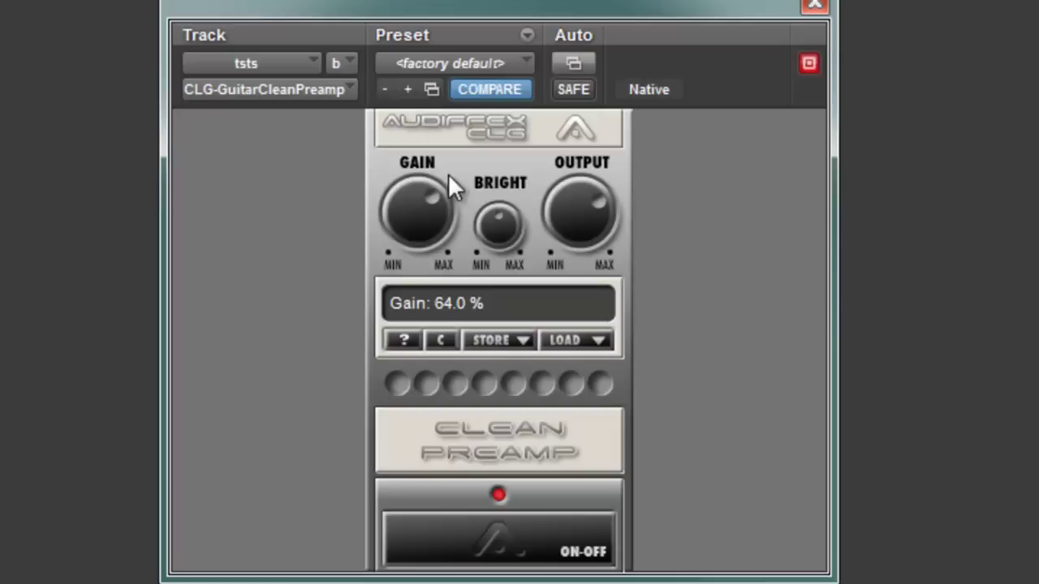
{"action": "left_click_drag", "start_coordinate": [598, 194], "coordinate": [625, 212]}
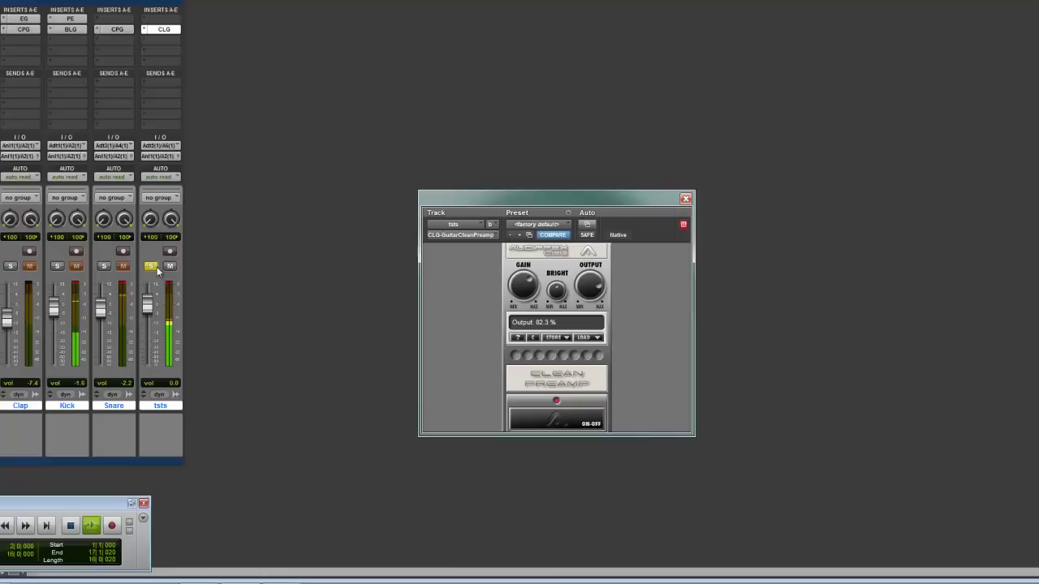
Bypass and re-enable the tsts clean preamp, then lower its Bright to 10.4 dB.
{"action": "left_click", "coordinate": [549, 424]}
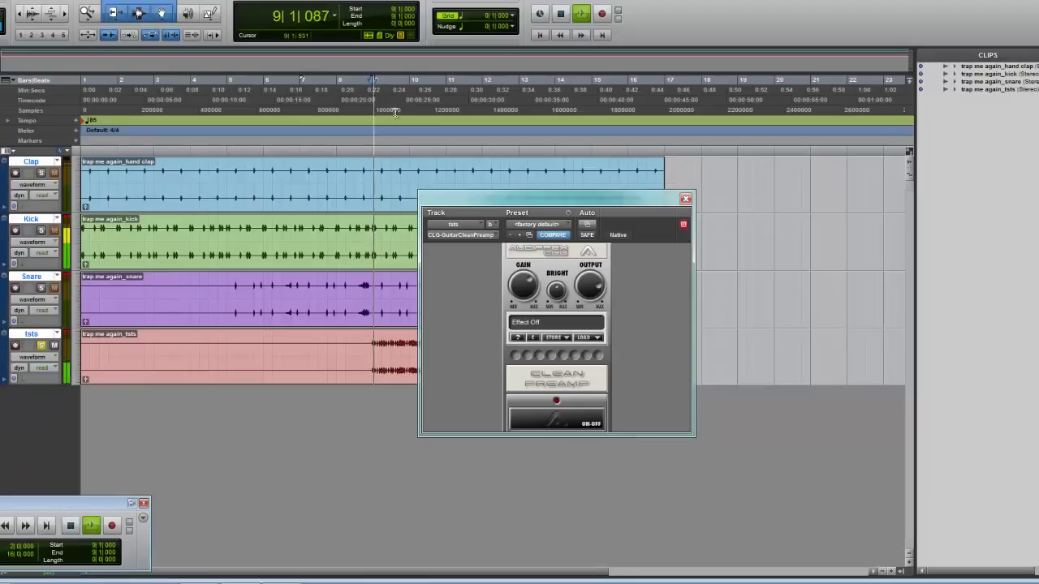
{"action": "left_click", "coordinate": [551, 419]}
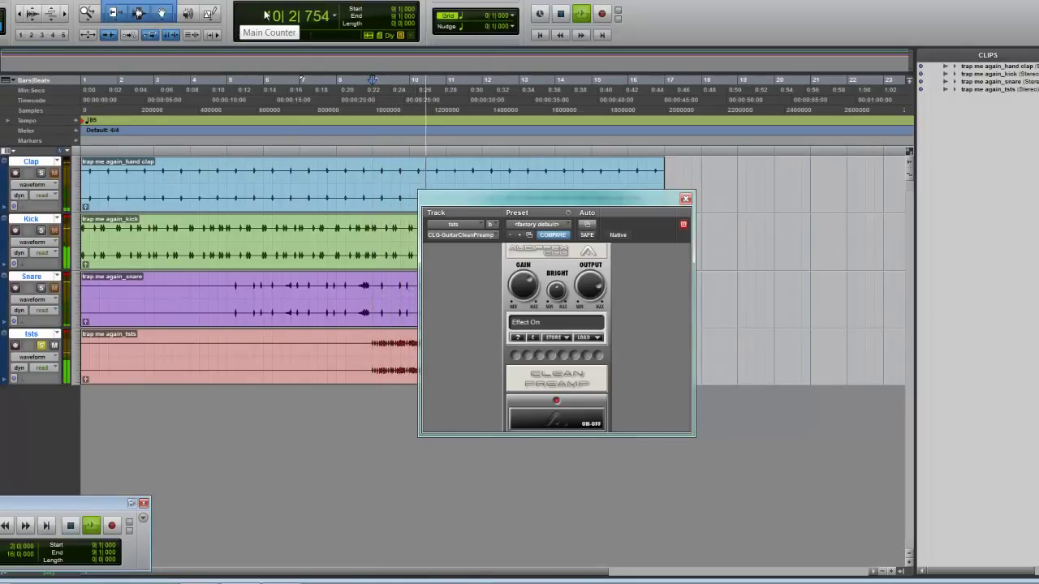
{"action": "key", "text": "ctrl+equal"}
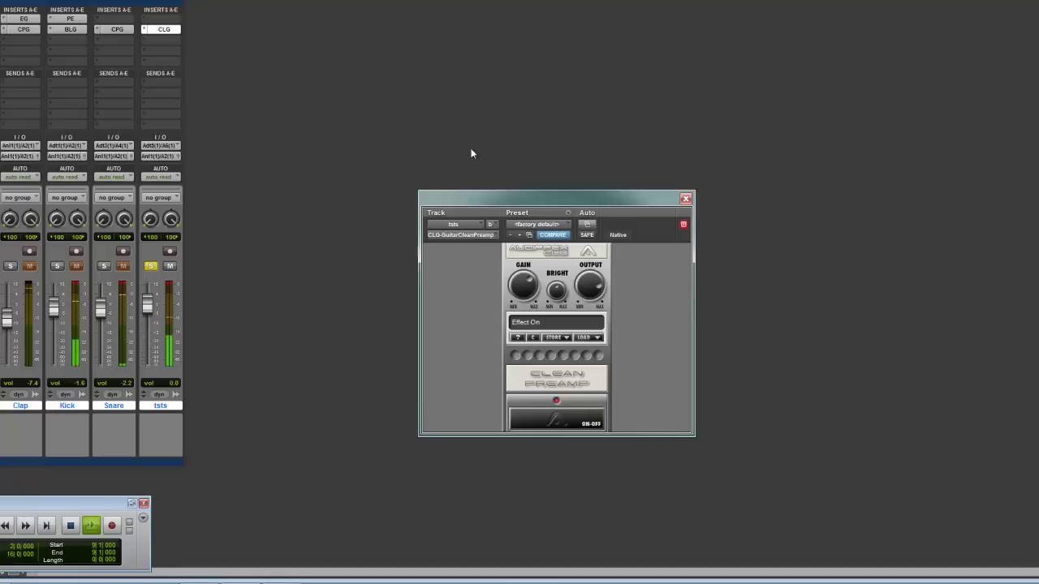
{"action": "mouse_move", "coordinate": [568, 291]}
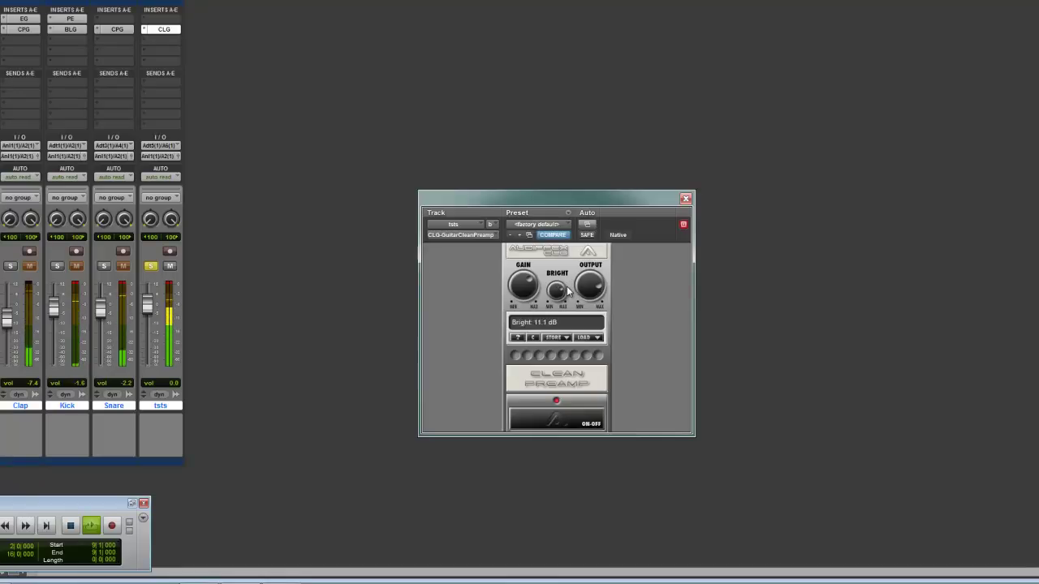
{"action": "left_click_drag", "start_coordinate": [568, 290], "coordinate": [568, 313]}
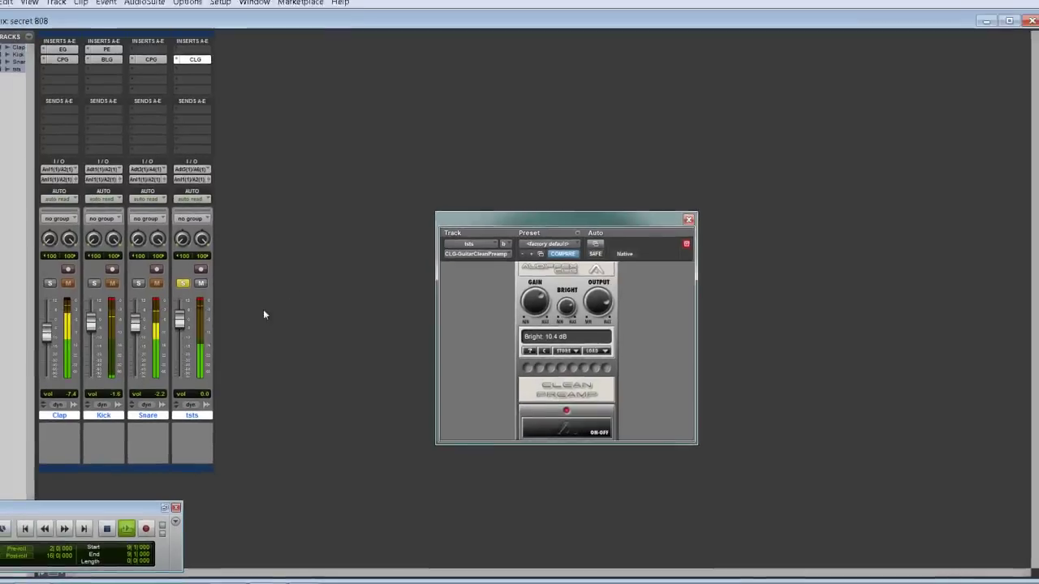
Unsolo tsts, switch to the Edit window with the 'trap me again' clips, and stop playback.
{"action": "left_click", "coordinate": [185, 284]}
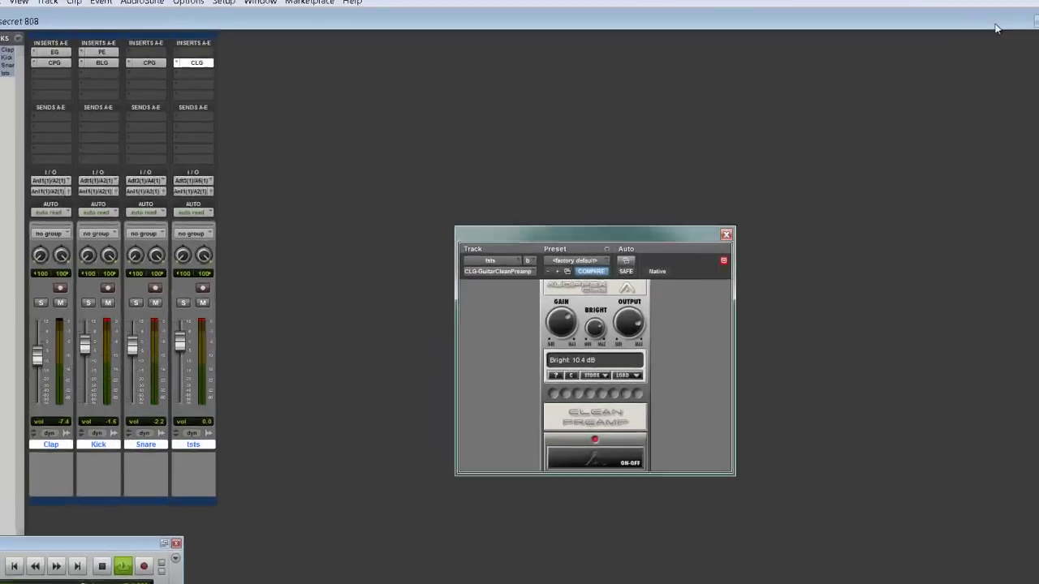
{"action": "key", "text": "ctrl+="}
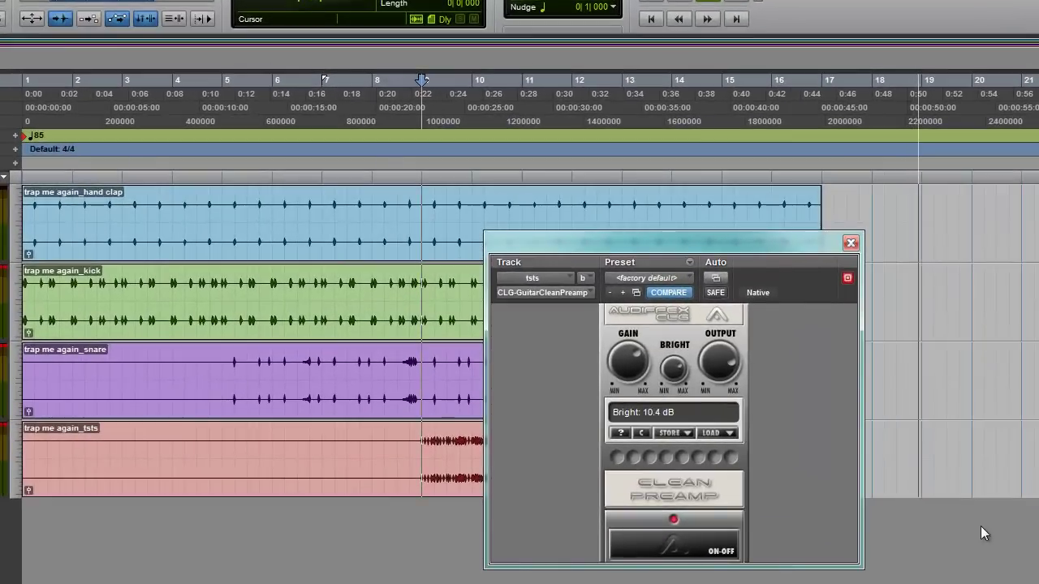
{"action": "key", "text": "space"}
{"action": "key", "text": "space"}
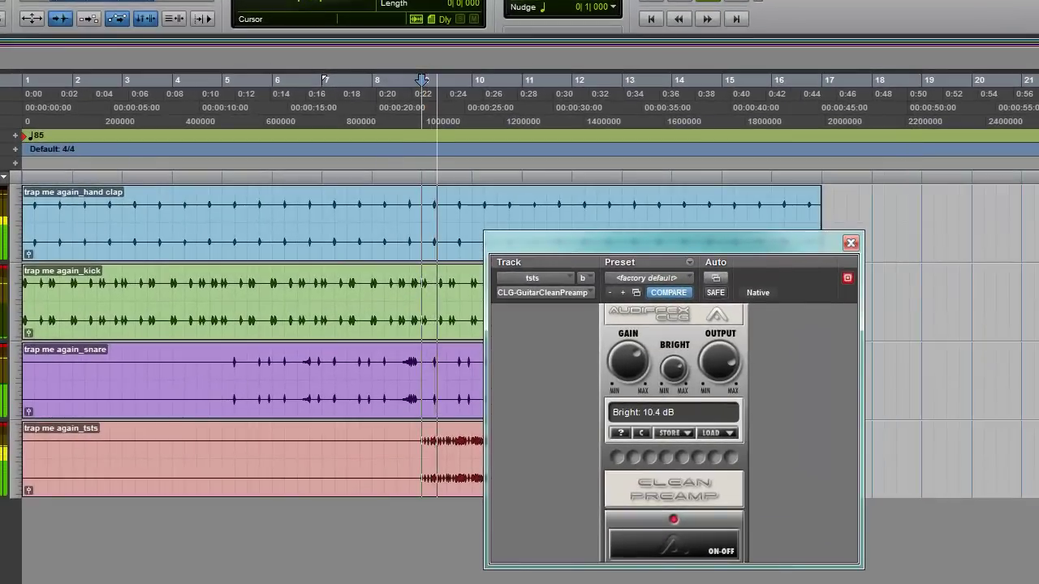